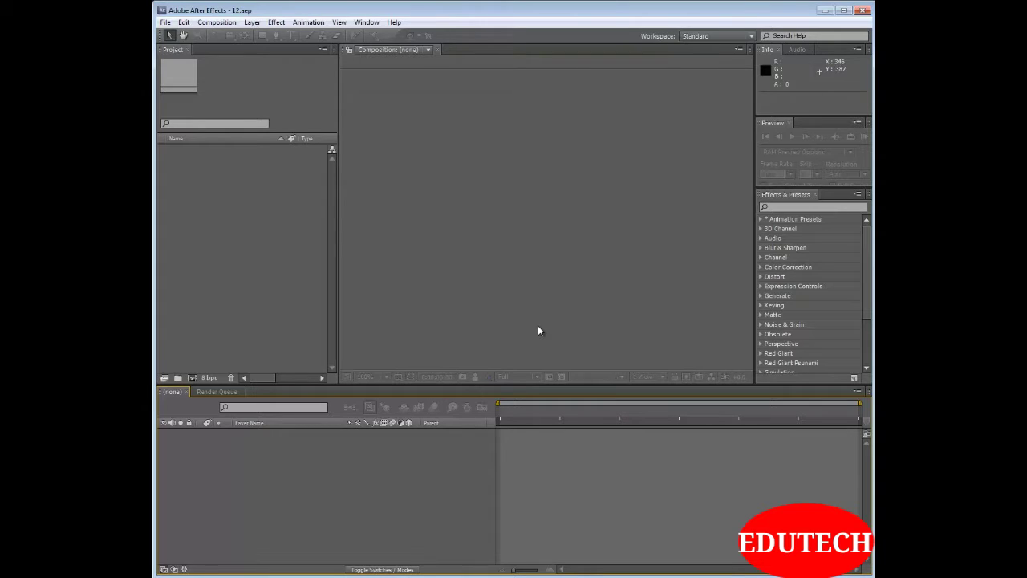
Create a composition named "Tutorial 13- Working with text, part-1" with the PAL D1/DV Widescreen Square Pixel preset and a 10-second duration
{"action": "key", "text": "ctrl+n"}
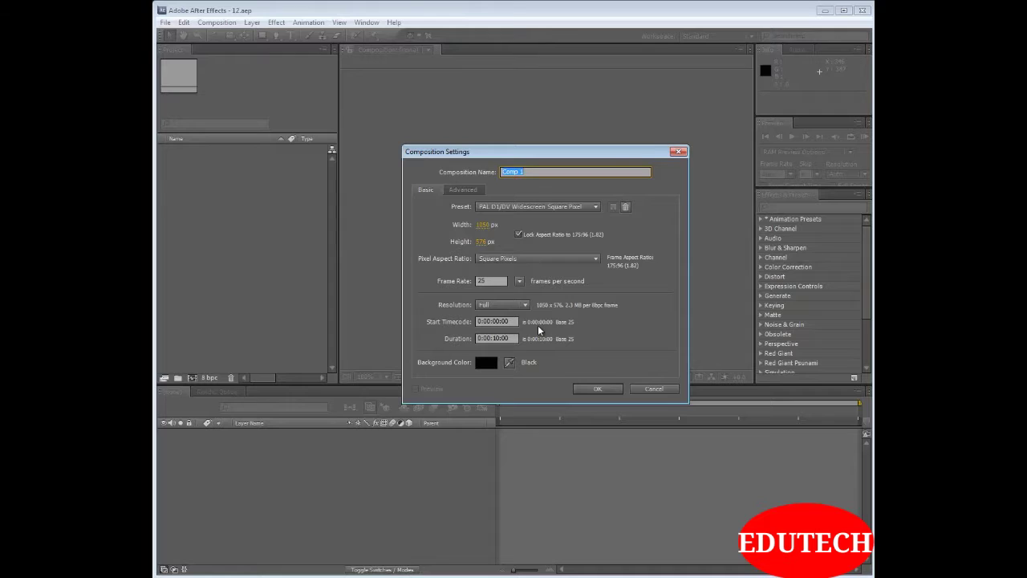
{"action": "type", "text": "Tutor"}
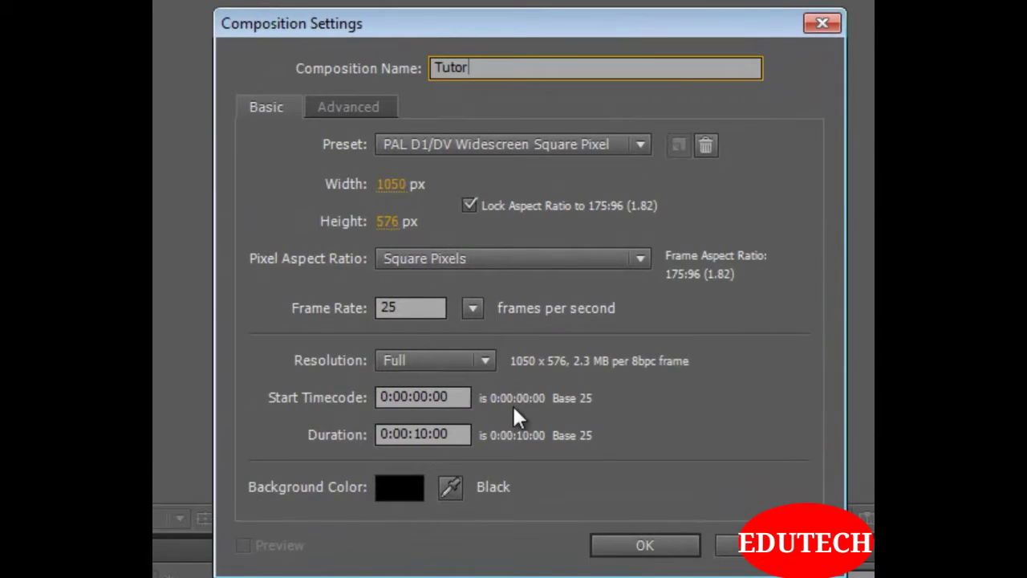
{"action": "type", "text": "ial 13- Working wit"}
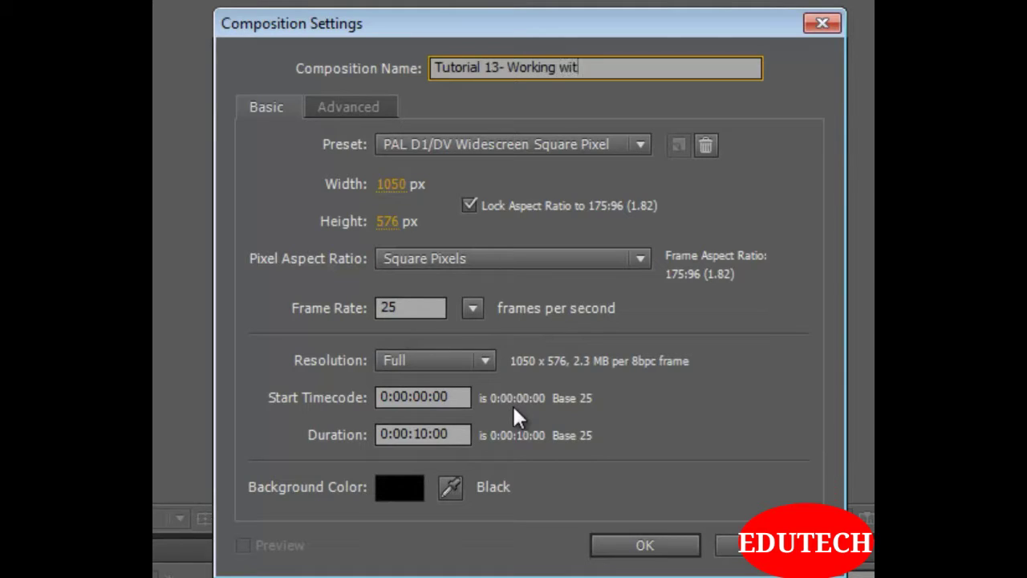
{"action": "type", "text": "h text, part-1"}
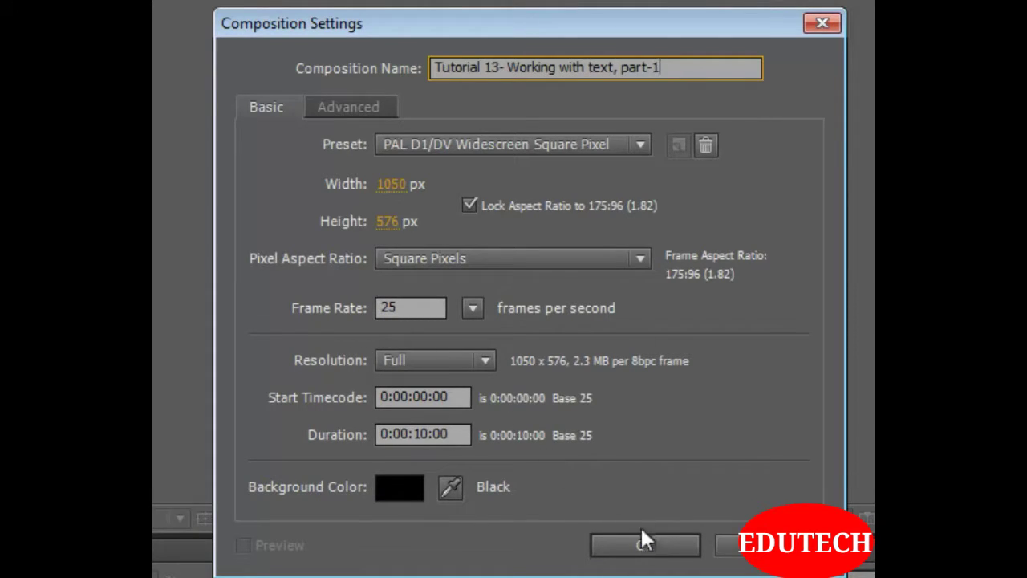
{"action": "left_click", "coordinate": [648, 545]}
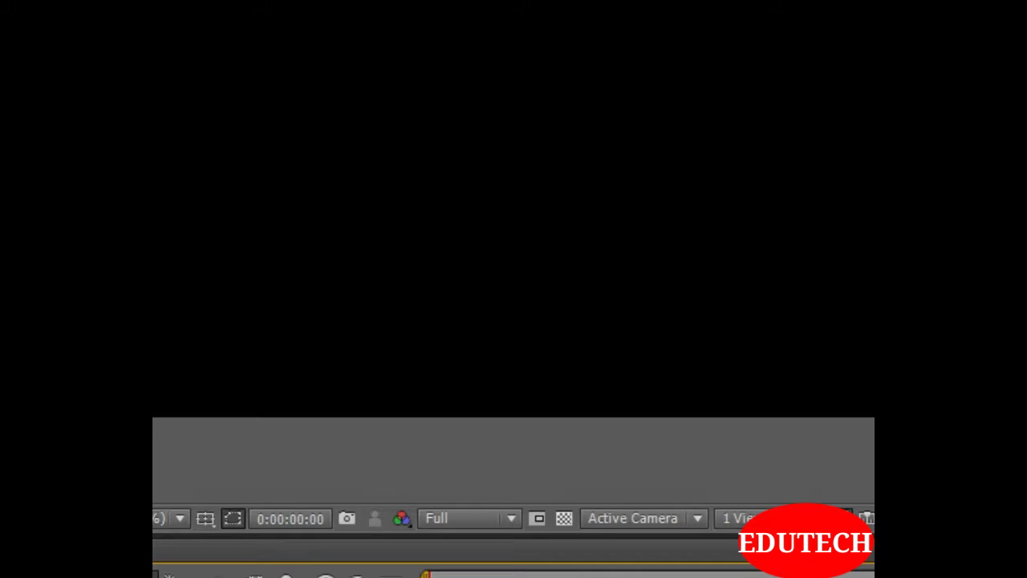
{"action": "left_click", "coordinate": [192, 48]}
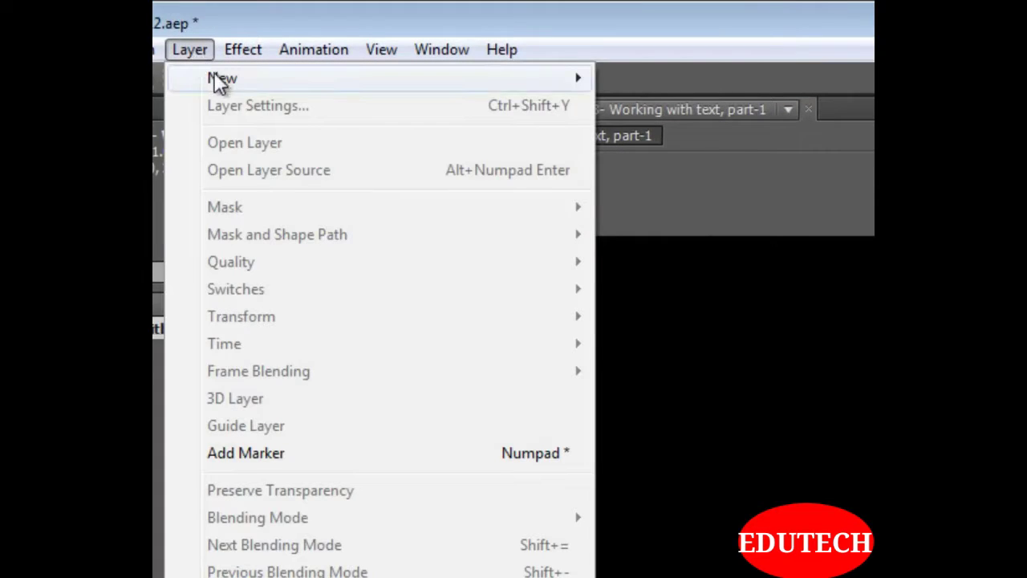
{"action": "mouse_move", "coordinate": [216, 74]}
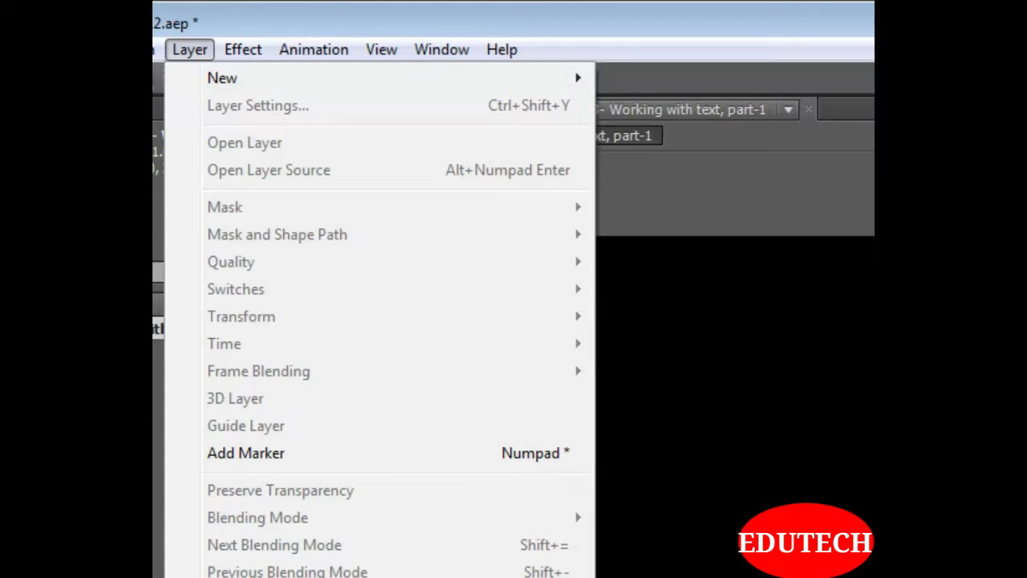
{"action": "key", "text": "Escape"}
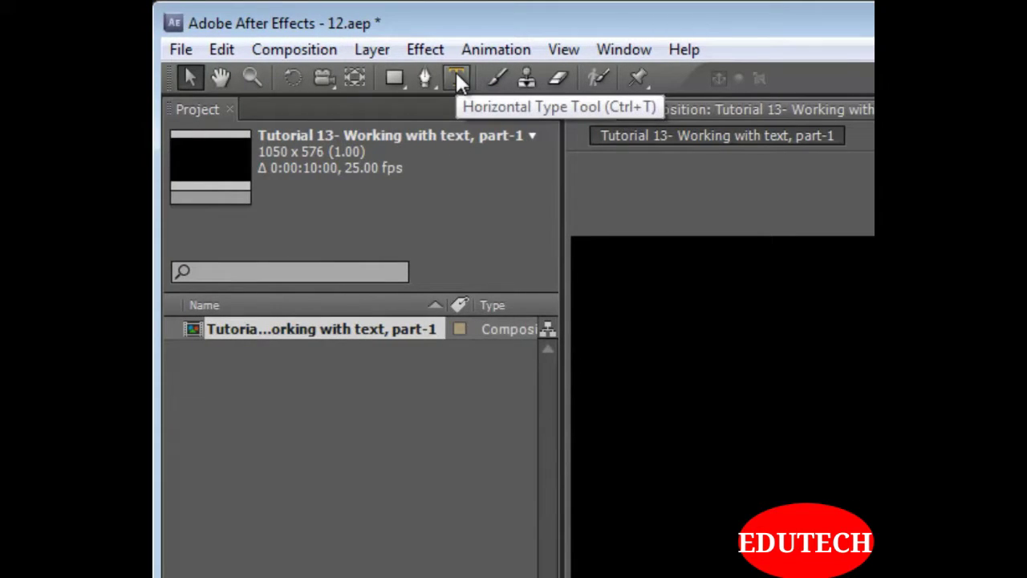
{"action": "left_click", "coordinate": [456, 73]}
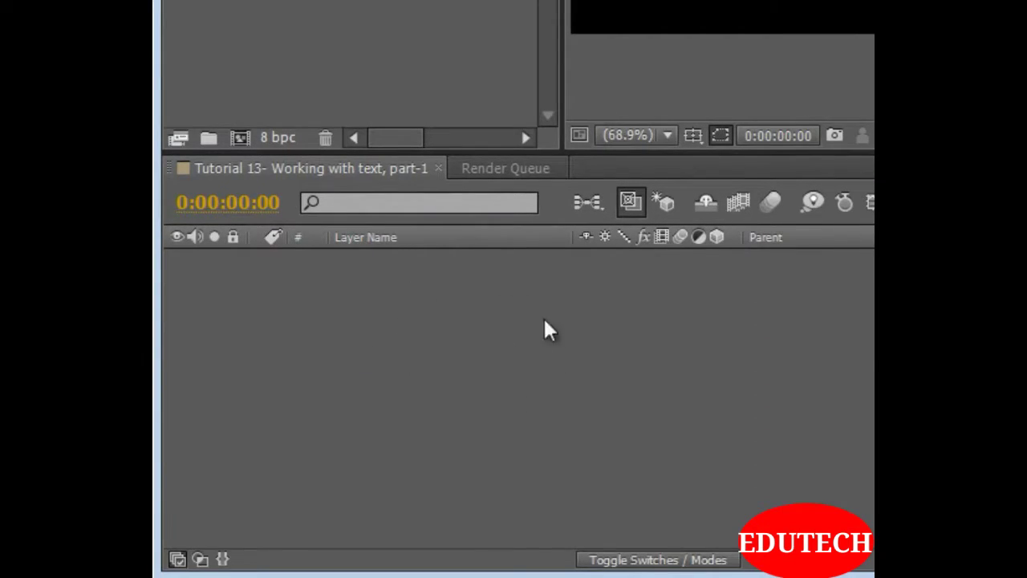
Add a new text layer to the composition with the text "Welcome"
{"action": "right_click", "coordinate": [428, 285]}
{"action": "mouse_move", "coordinate": [465, 298]}
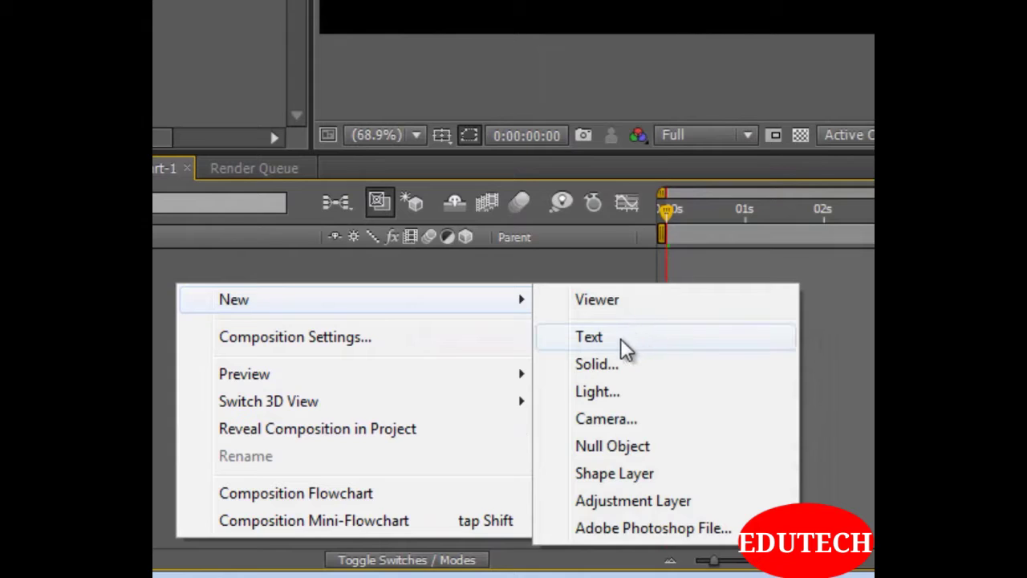
{"action": "left_click", "coordinate": [627, 350]}
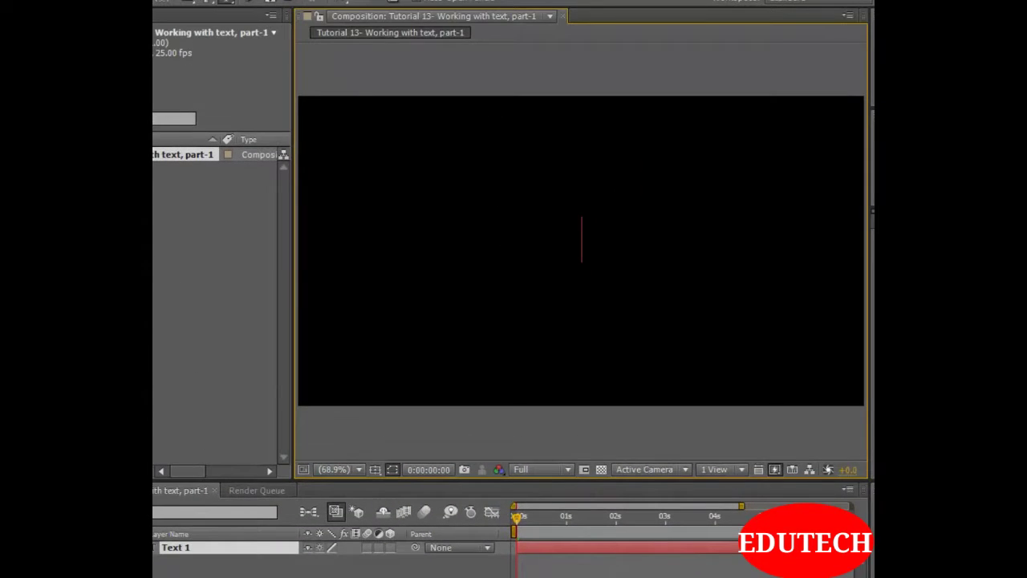
{"action": "type", "text": "Welcome"}
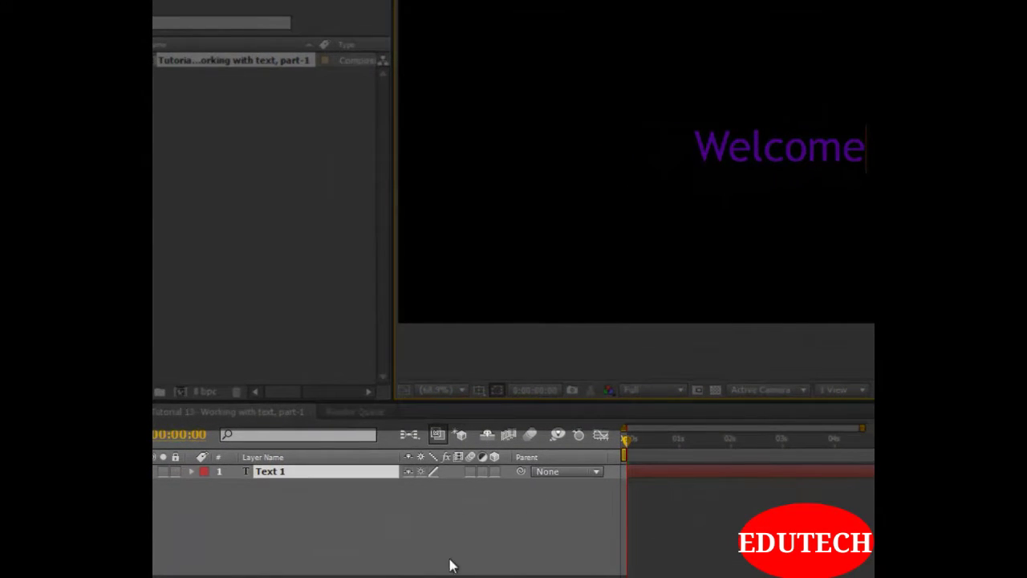
{"action": "left_click", "coordinate": [365, 536]}
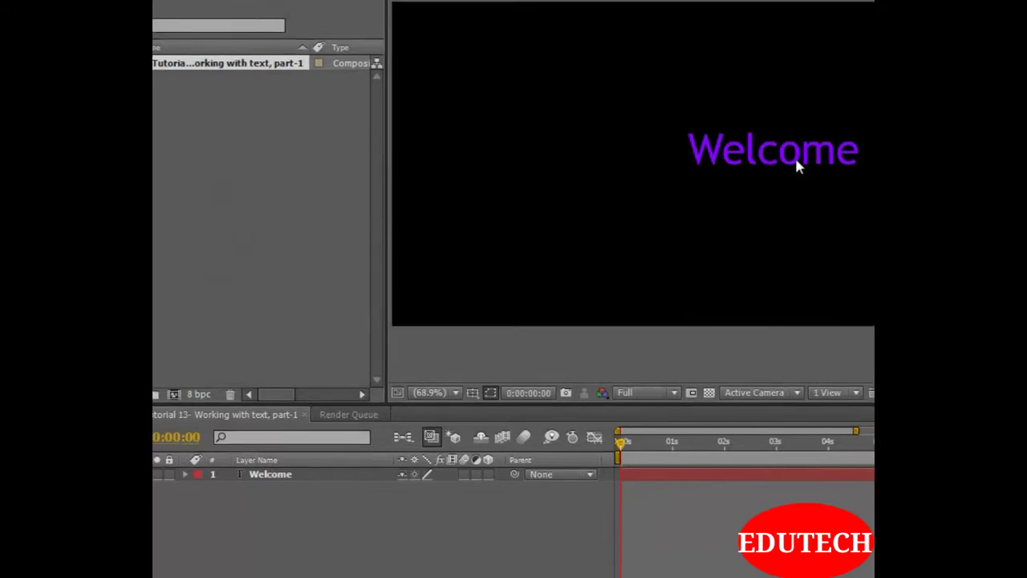
Move the Welcome text slightly down and to the left so it sits near the centre of the frame
{"action": "left_click", "coordinate": [771, 152]}
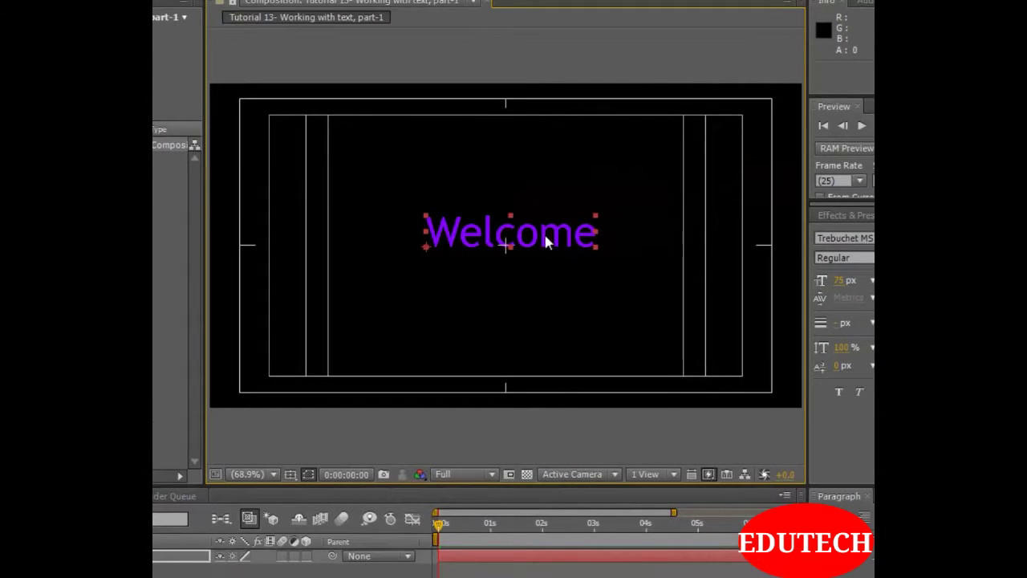
{"action": "left_click_drag", "start_coordinate": [546, 236], "coordinate": [539, 248]}
{"action": "key", "text": "apostrophe"}
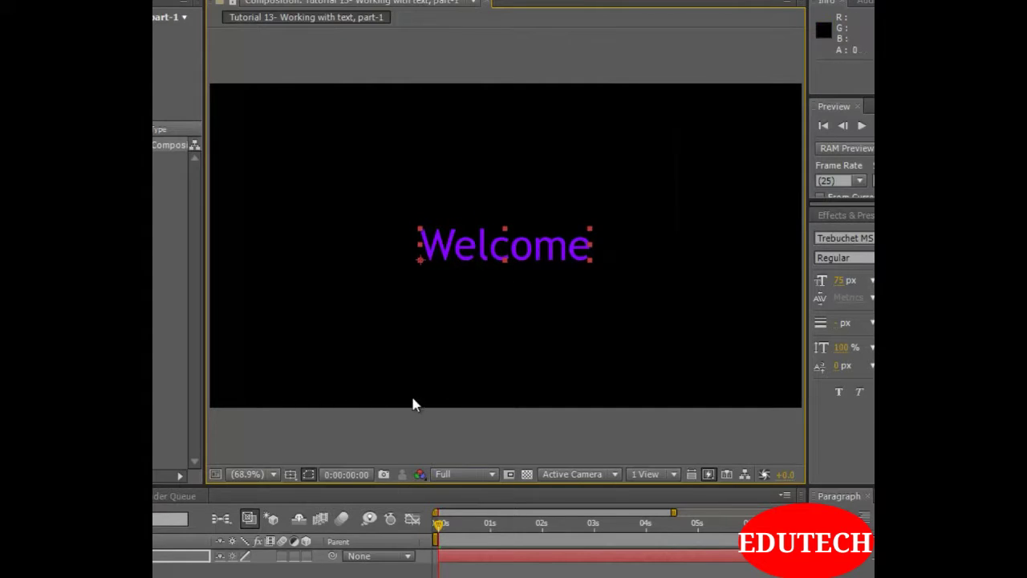
{"action": "left_click", "coordinate": [513, 572]}
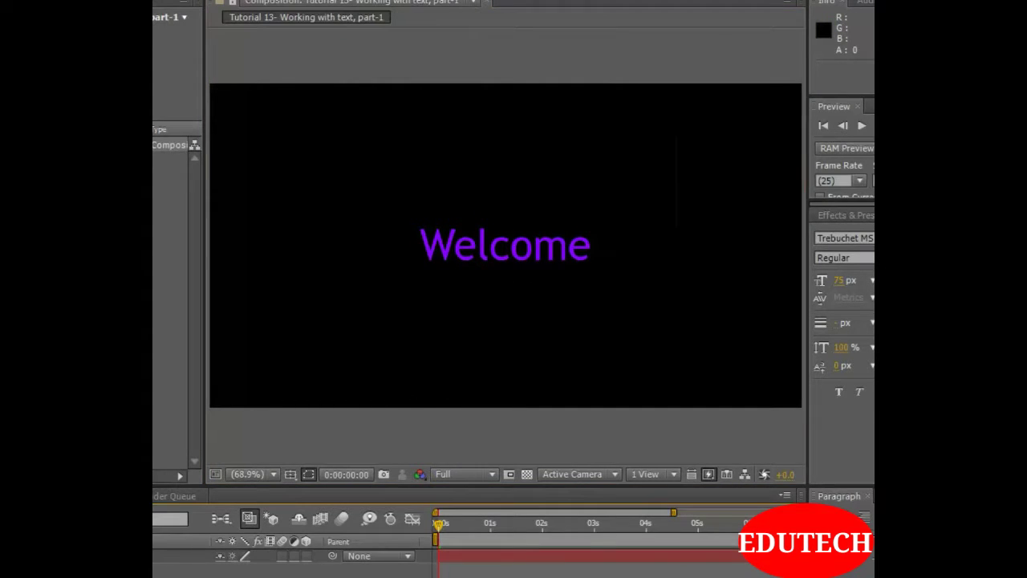
Move the Welcome layer's anchor point from the text's lower-left corner to the middle of the word
{"action": "left_click", "coordinate": [185, 558]}
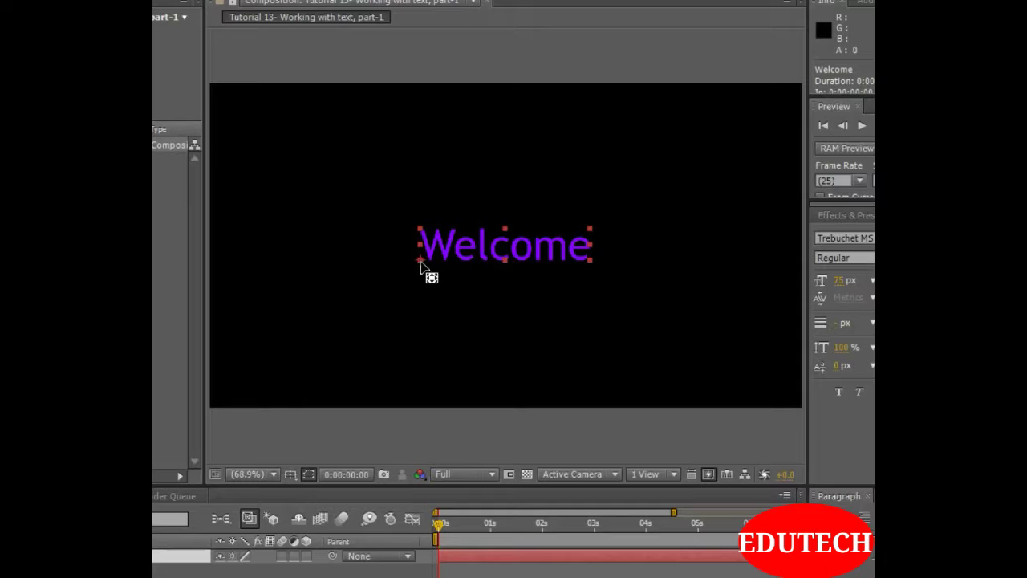
{"action": "left_click_drag", "start_coordinate": [419, 261], "coordinate": [506, 251]}
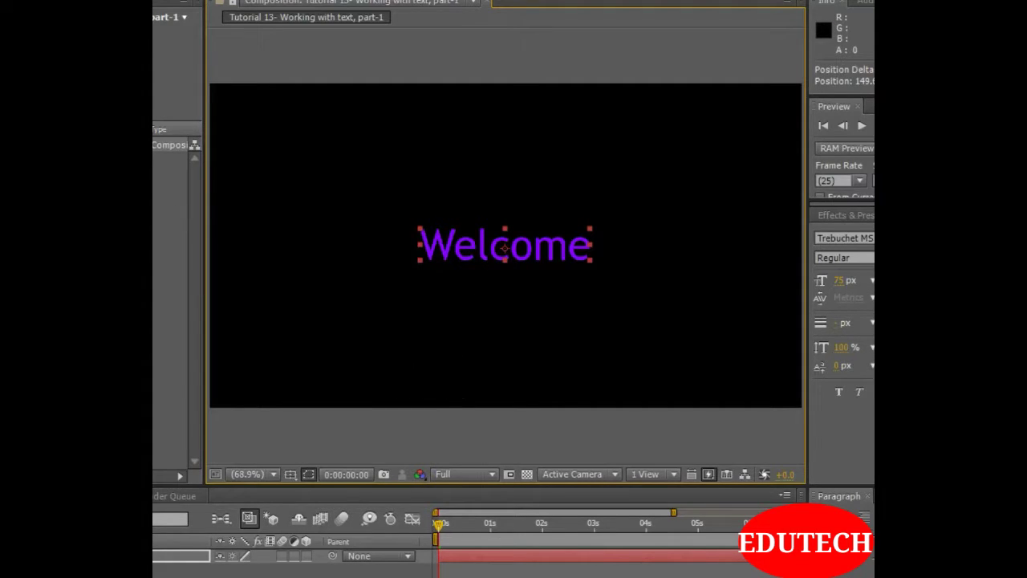
{"action": "left_click", "coordinate": [152, 568]}
Change the fill colour of the Welcome text to light violet-blue, A5A7FE, after trying other hues
{"action": "left_click", "coordinate": [153, 556]}
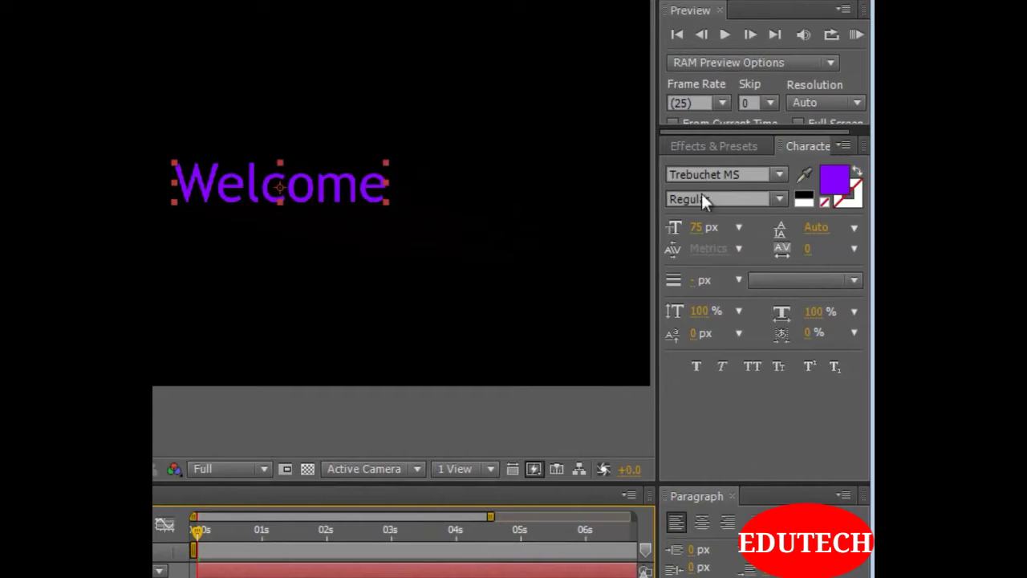
{"action": "left_click", "coordinate": [840, 185]}
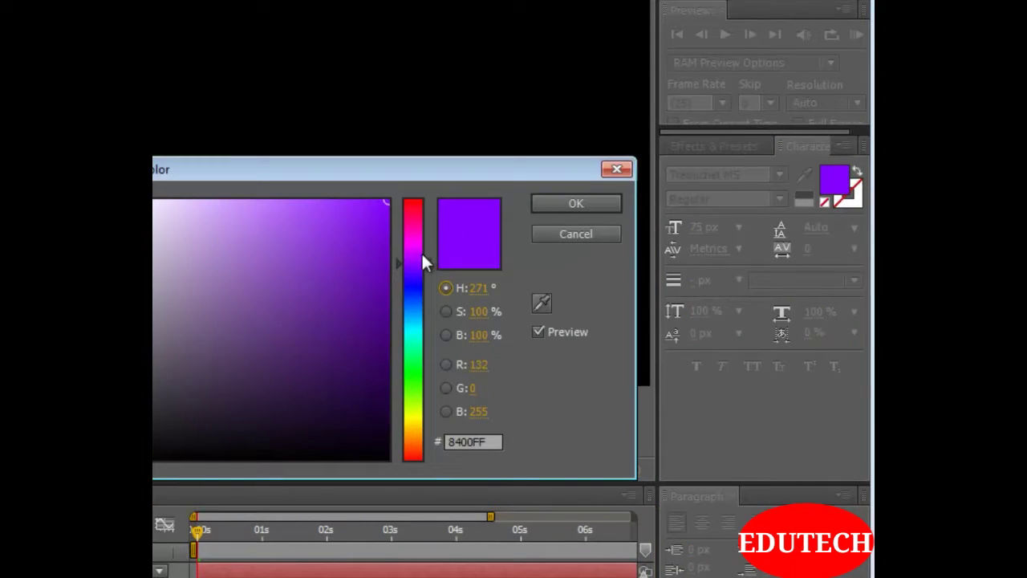
{"action": "left_click_drag", "start_coordinate": [416, 166], "coordinate": [346, 246]}
{"action": "mouse_move", "coordinate": [343, 341]}
{"action": "left_mouse_down"}
{"action": "mouse_move", "coordinate": [344, 260]}
{"action": "mouse_move", "coordinate": [111, 281]}
{"action": "mouse_move", "coordinate": [69, 396]}
{"action": "mouse_move", "coordinate": [69, 501]}
{"action": "mouse_move", "coordinate": [62, 279]}
{"action": "mouse_move", "coordinate": [192, 278]}
{"action": "mouse_move", "coordinate": [192, 390]}
{"action": "mouse_move", "coordinate": [286, 342]}
{"action": "left_mouse_up"}
{"action": "left_click_drag", "start_coordinate": [406, 279], "coordinate": [404, 356]}
{"action": "left_click_drag", "start_coordinate": [337, 327], "coordinate": [394, 232]}
{"action": "mouse_move", "coordinate": [569, 187]}
{"action": "left_mouse_down"}
{"action": "mouse_move", "coordinate": [335, 200]}
{"action": "mouse_move", "coordinate": [569, 195]}
{"action": "left_mouse_up"}
{"action": "left_click_drag", "start_coordinate": [588, 362], "coordinate": [580, 399]}
{"action": "mouse_move", "coordinate": [492, 343]}
{"action": "left_mouse_down"}
{"action": "mouse_move", "coordinate": [542, 257]}
{"action": "mouse_move", "coordinate": [565, 184]}
{"action": "left_mouse_up"}
{"action": "left_click_drag", "start_coordinate": [576, 394], "coordinate": [591, 341]}
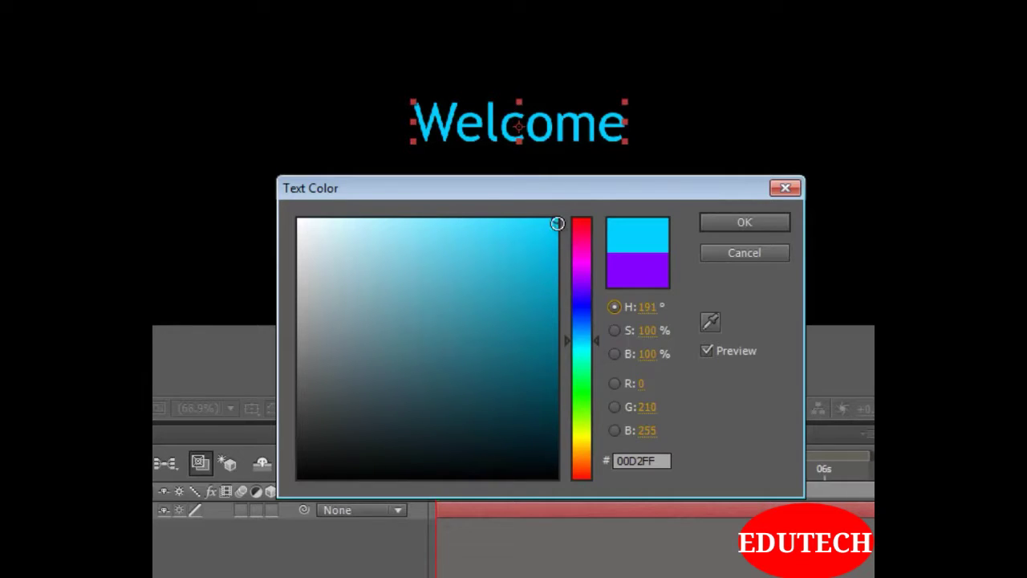
{"action": "mouse_move", "coordinate": [557, 223]}
{"action": "left_mouse_down"}
{"action": "mouse_move", "coordinate": [252, 207]}
{"action": "mouse_move", "coordinate": [374, 218]}
{"action": "left_mouse_up"}
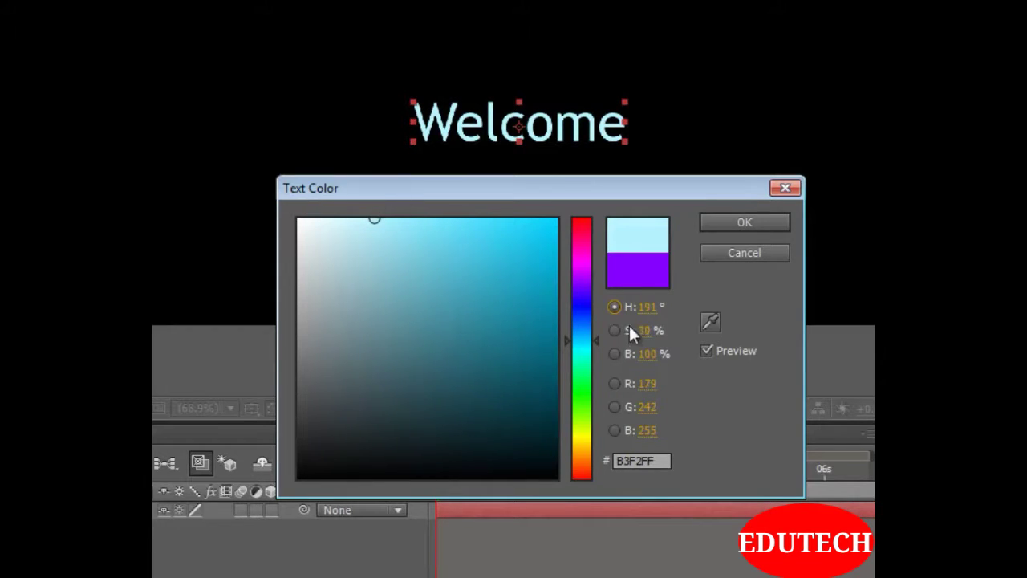
{"action": "left_click_drag", "start_coordinate": [584, 325], "coordinate": [583, 306]}
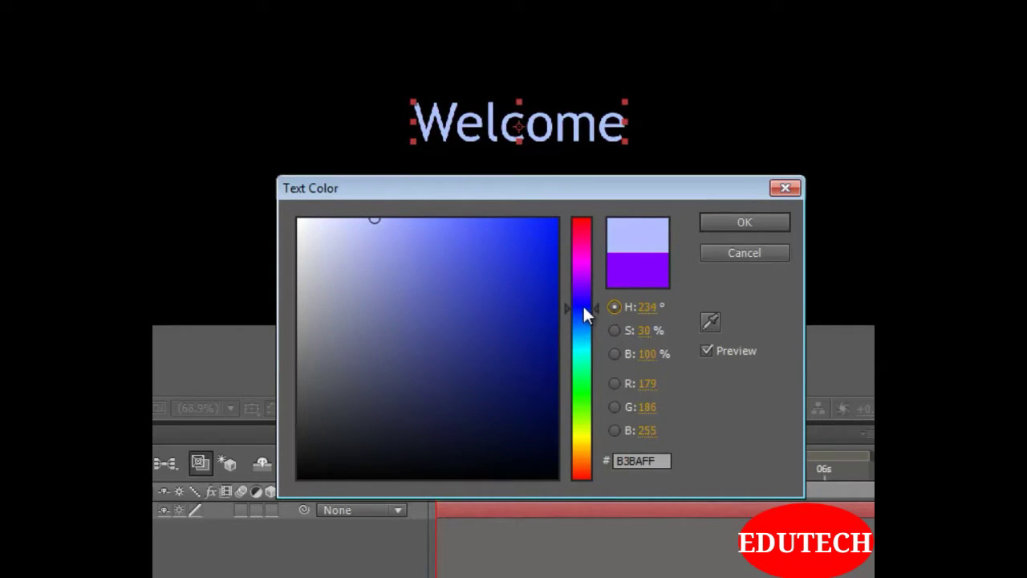
{"action": "mouse_move", "coordinate": [375, 220]}
{"action": "left_mouse_down"}
{"action": "mouse_move", "coordinate": [366, 226]}
{"action": "mouse_move", "coordinate": [388, 220]}
{"action": "left_mouse_up"}
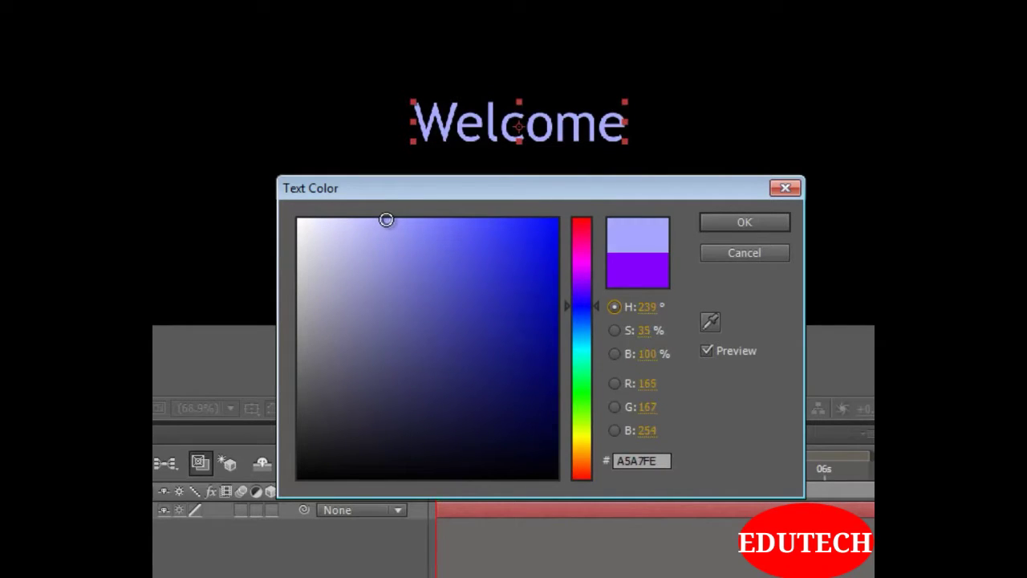
{"action": "left_click", "coordinate": [733, 221]}
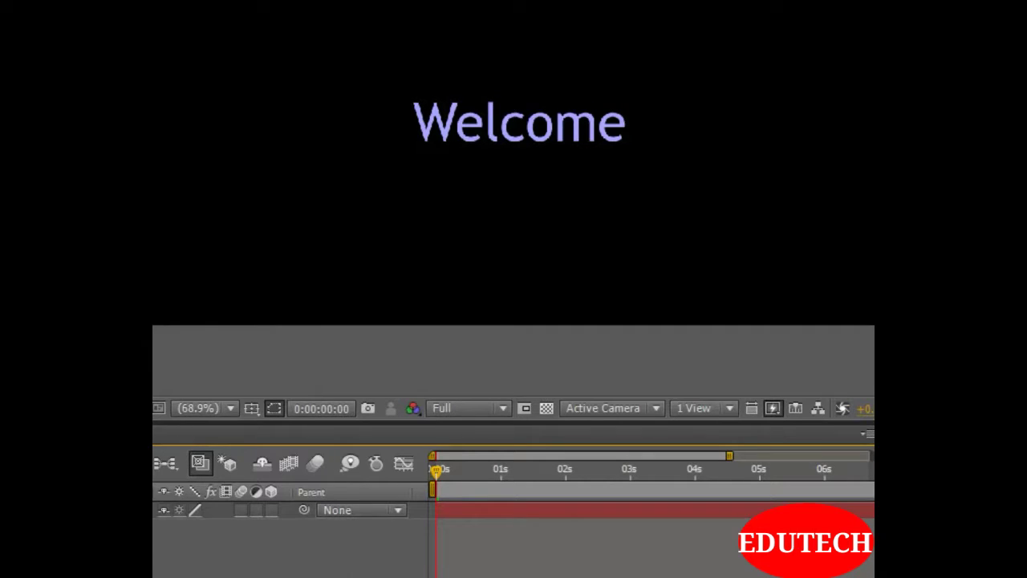
Set the font family of the Welcome text to Vladimir Script
{"action": "left_click", "coordinate": [156, 511]}
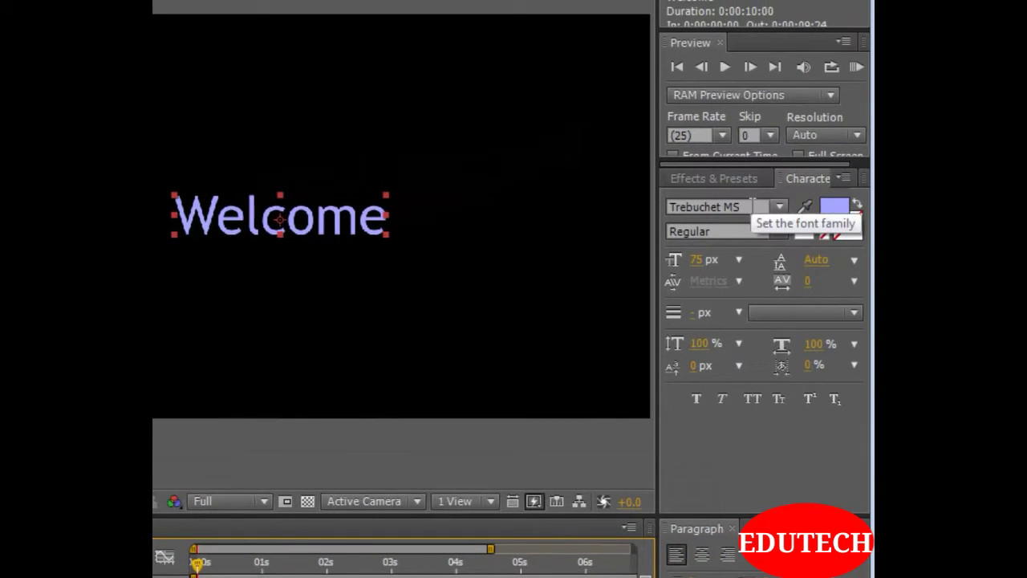
{"action": "left_click", "coordinate": [753, 206]}
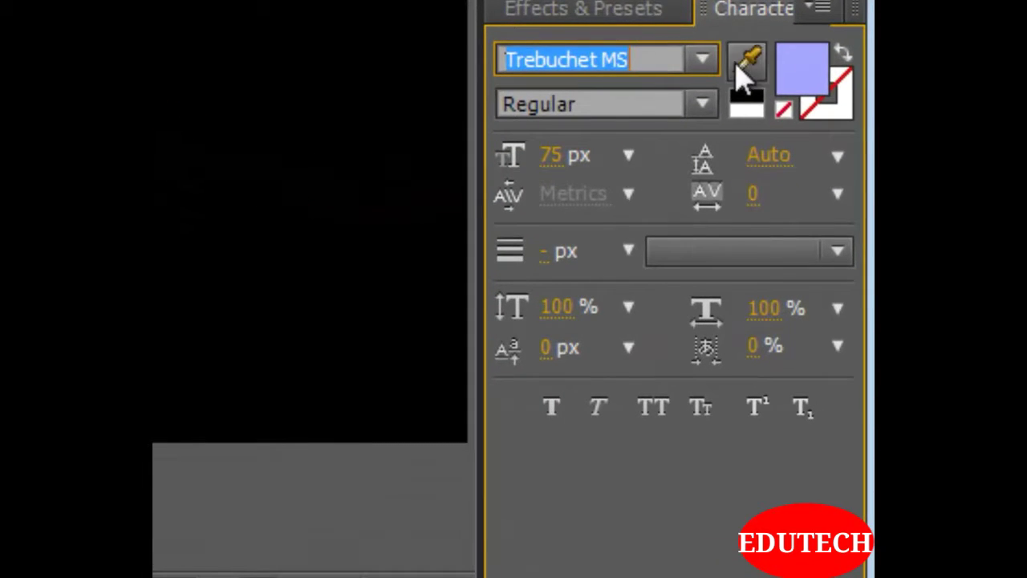
{"action": "left_click", "coordinate": [702, 66]}
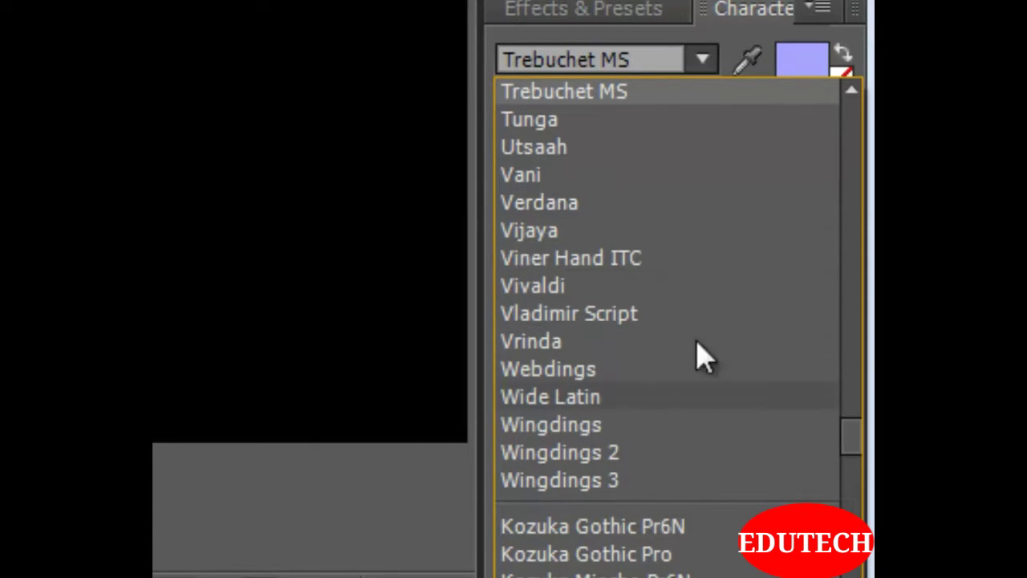
{"action": "left_click", "coordinate": [634, 317]}
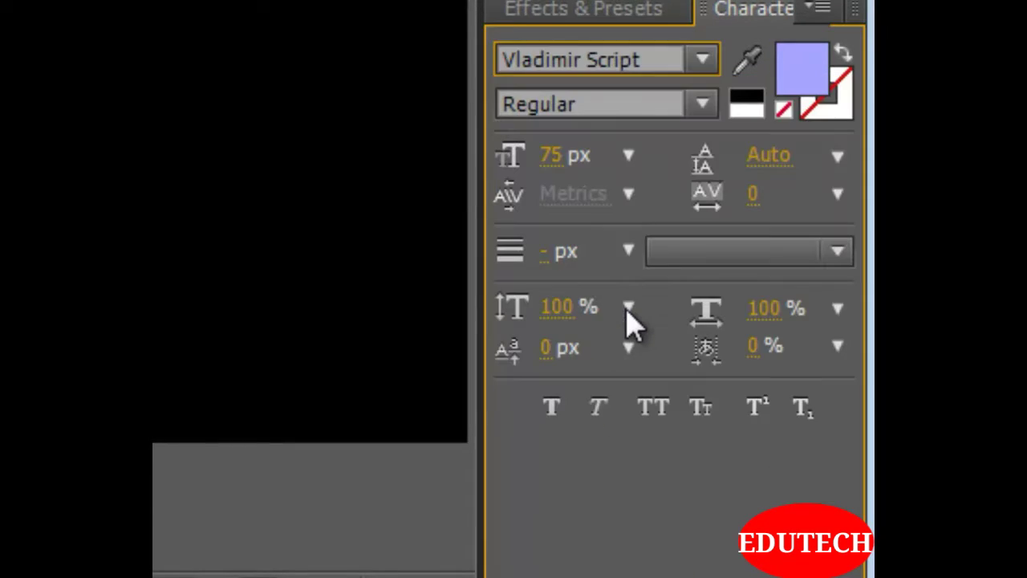
Change the font family of the Welcome text to DokChampa after trying Webdings, Wingdings 3 and a range of other fonts
{"action": "left_click", "coordinate": [703, 62]}
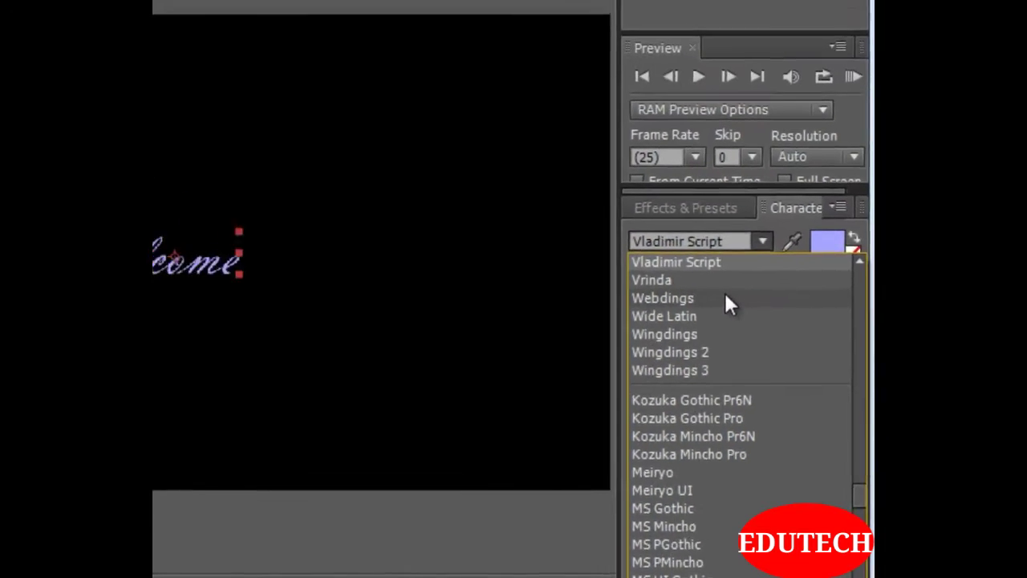
{"action": "left_click", "coordinate": [684, 202]}
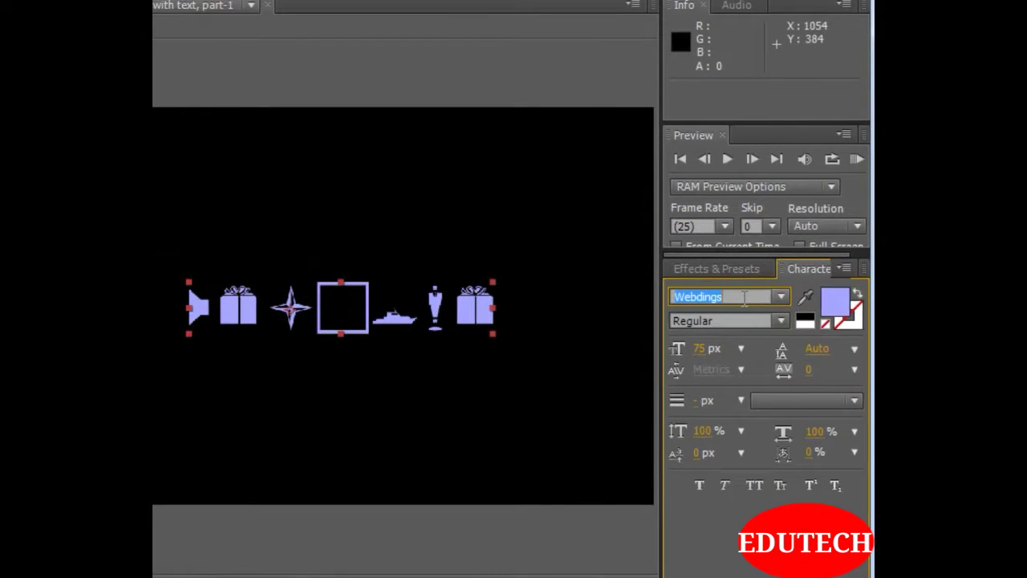
{"action": "key", "text": "Down"}
{"action": "key", "text": "Down"}
{"action": "key", "text": "Down"}
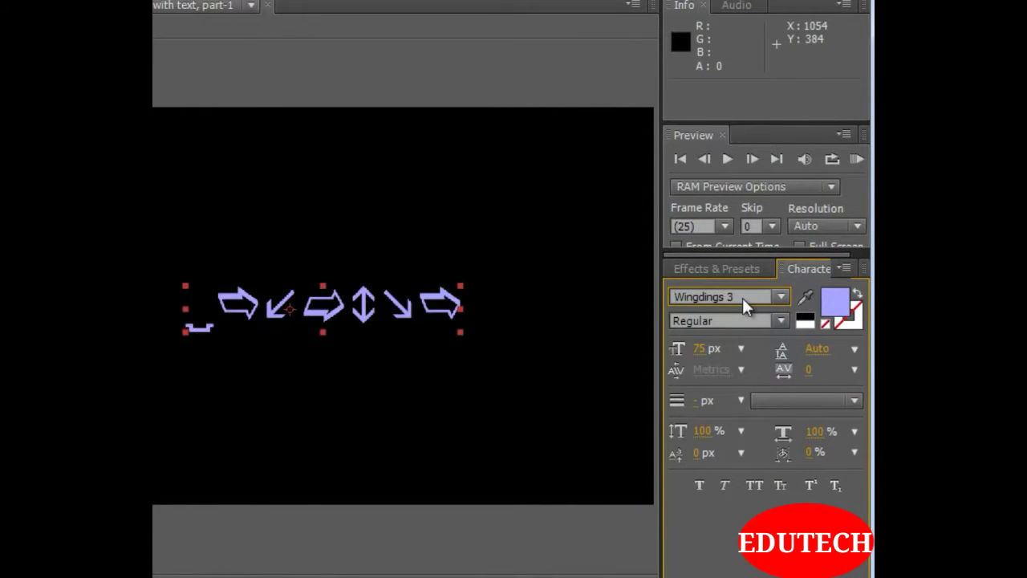
{"action": "key", "text": "Down"}
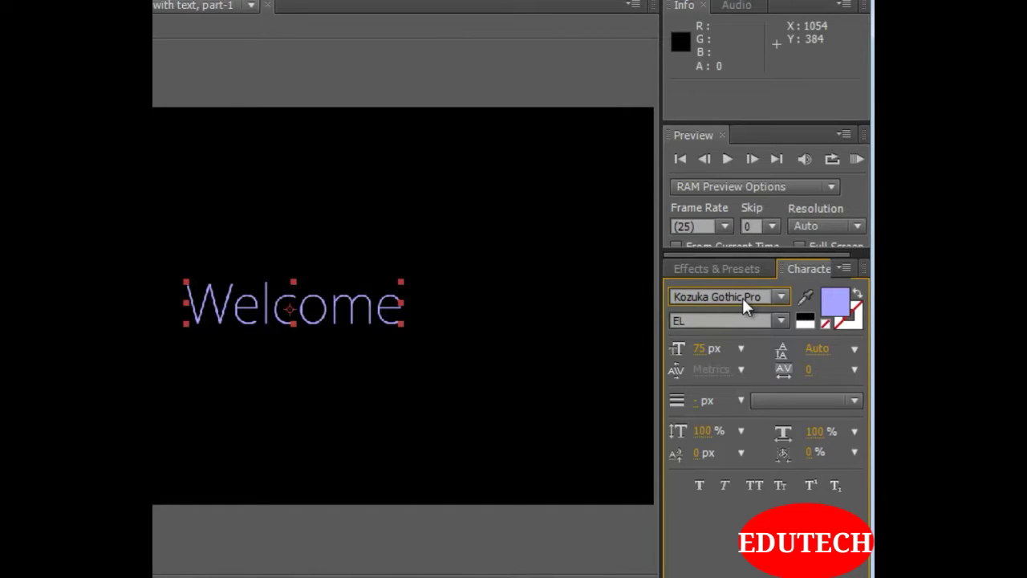
{"action": "key", "text": "Down"}
{"action": "key", "text": "Down"}
{"action": "key", "text": "Down"}
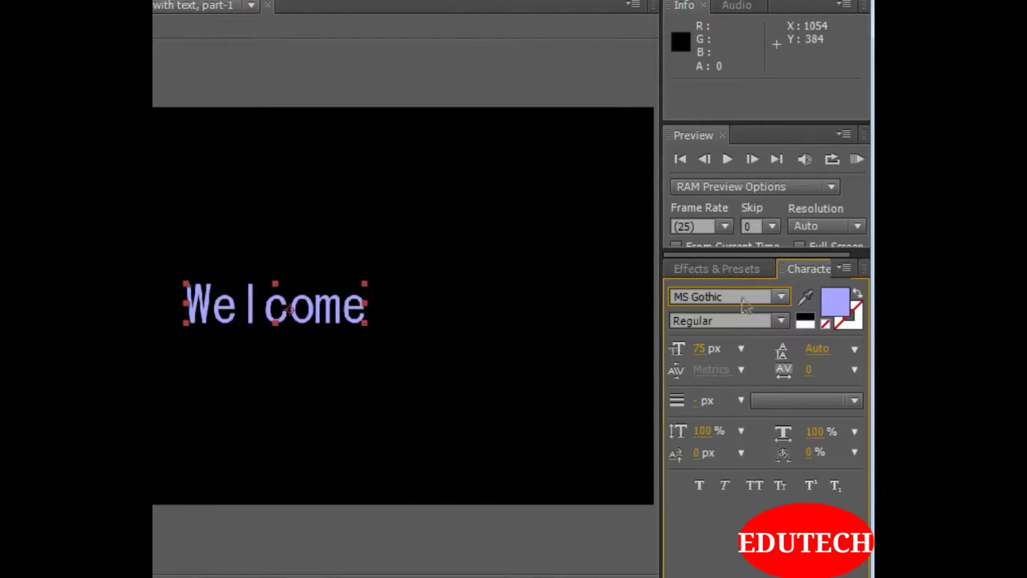
{"action": "key", "text": "Down"}
{"action": "key", "text": "Down"}
{"action": "key", "text": "Down"}
{"action": "key", "text": "Down"}
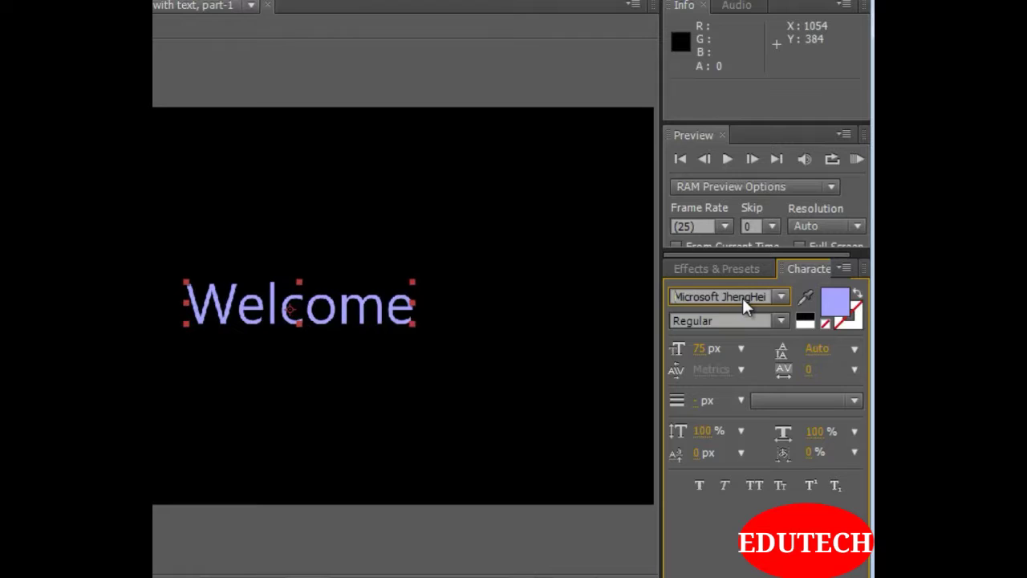
{"action": "key", "text": "Down"}
{"action": "key", "text": "Down"}
{"action": "key", "text": "Down"}
{"action": "key", "text": "Down"}
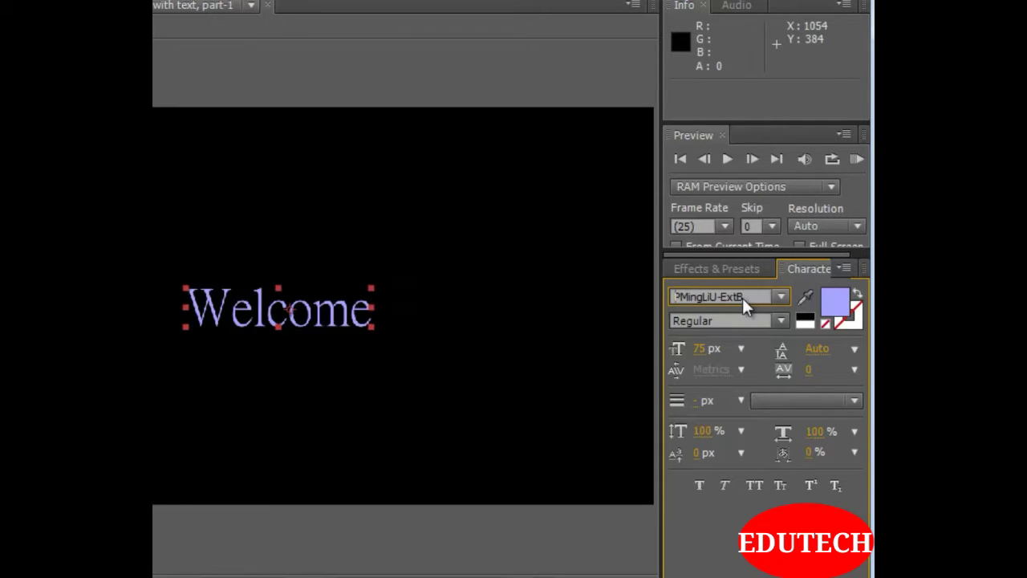
{"action": "key", "text": "Down"}
{"action": "key", "text": "Down"}
{"action": "key", "text": "Down"}
{"action": "key", "text": "Down"}
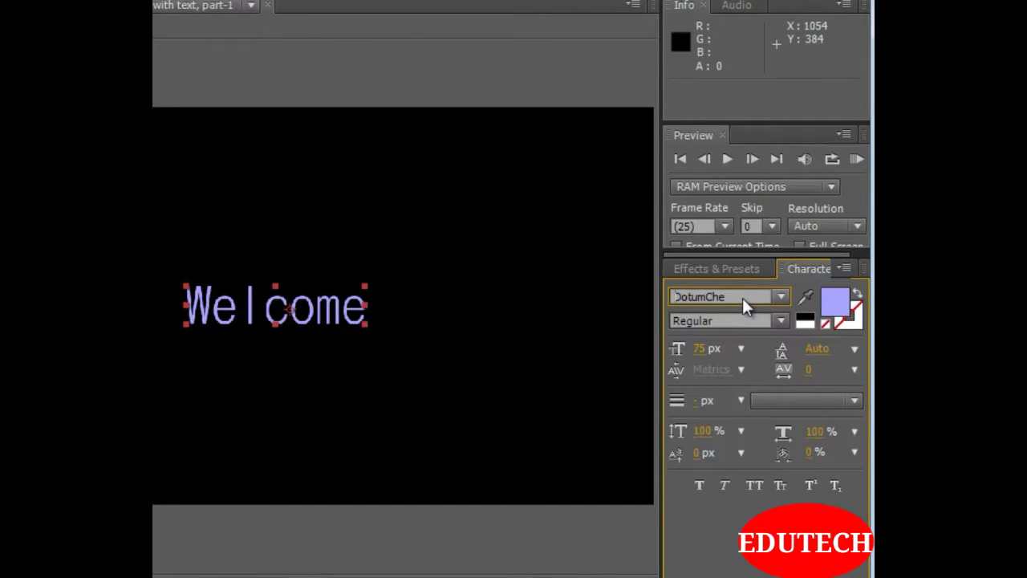
{"action": "key", "text": "Down"}
{"action": "key", "text": "Down"}
{"action": "key", "text": "Down"}
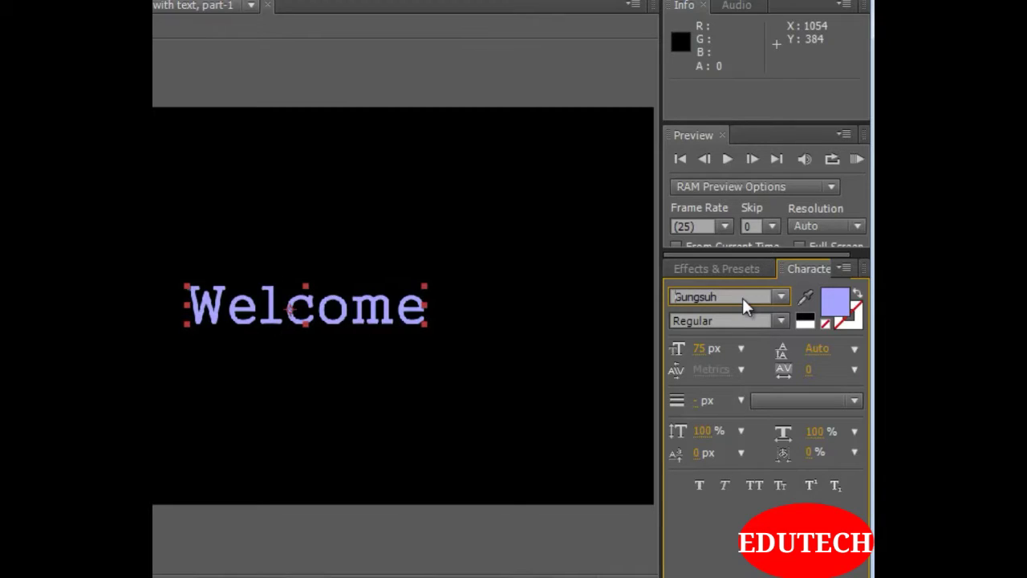
{"action": "key", "text": "Down"}
{"action": "key", "text": "Down"}
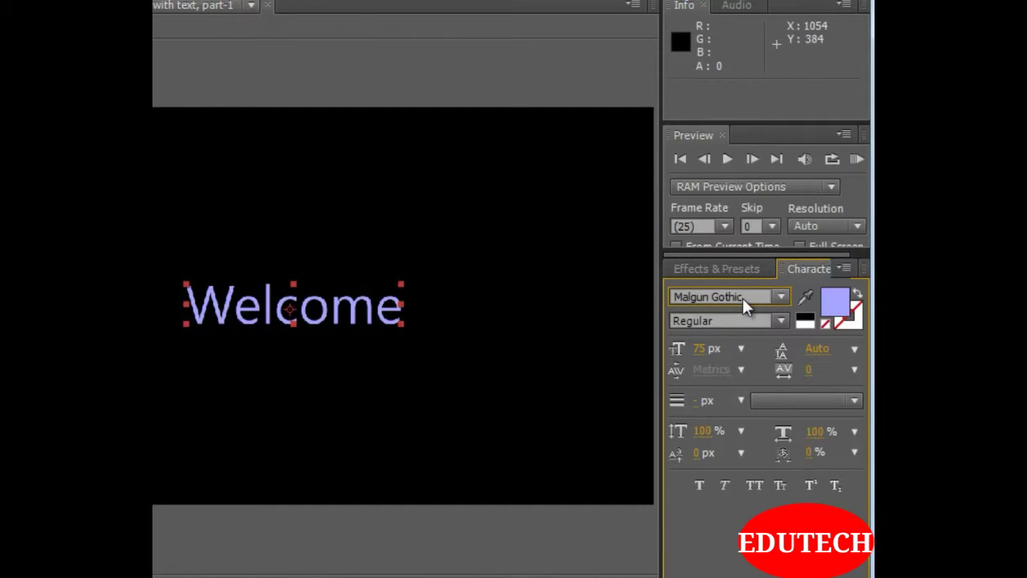
{"action": "key", "text": "Up"}
{"action": "key", "text": "Up"}
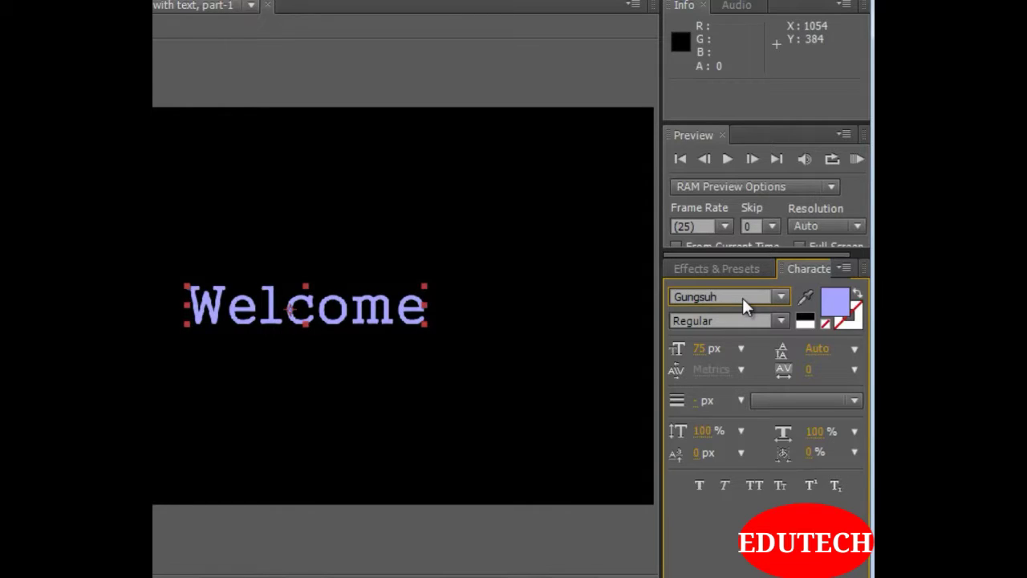
{"action": "key", "text": "Down"}
{"action": "key", "text": "Down"}
{"action": "key", "text": "Down"}
{"action": "key", "text": "Down"}
{"action": "key", "text": "Down"}
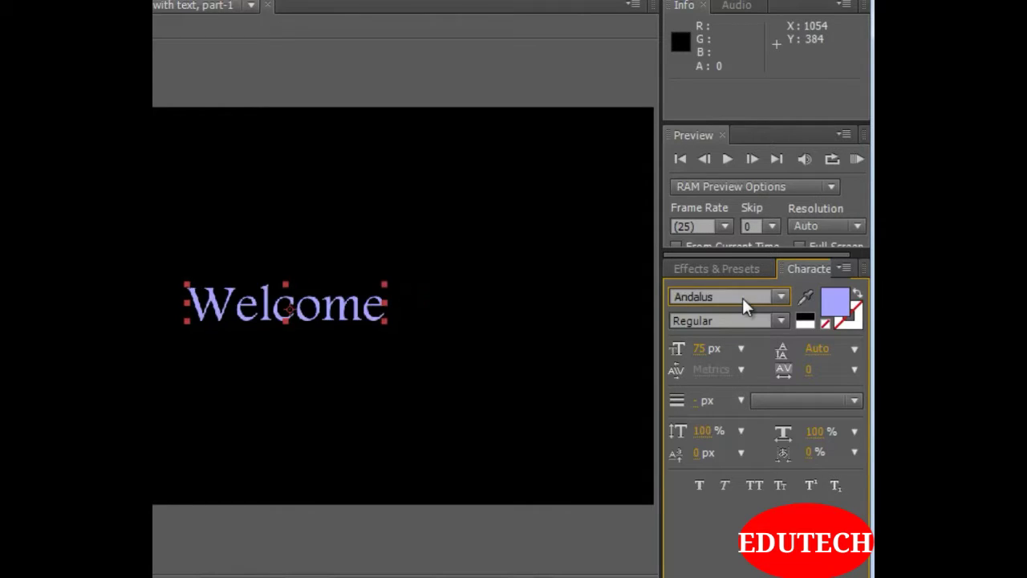
{"action": "key", "text": "Down"}
{"action": "key", "text": "Down"}
{"action": "key", "text": "Down"}
{"action": "key", "text": "Down"}
{"action": "key", "text": "Down"}
{"action": "key", "text": "Down"}
{"action": "key", "text": "Down"}
{"action": "key", "text": "Down"}
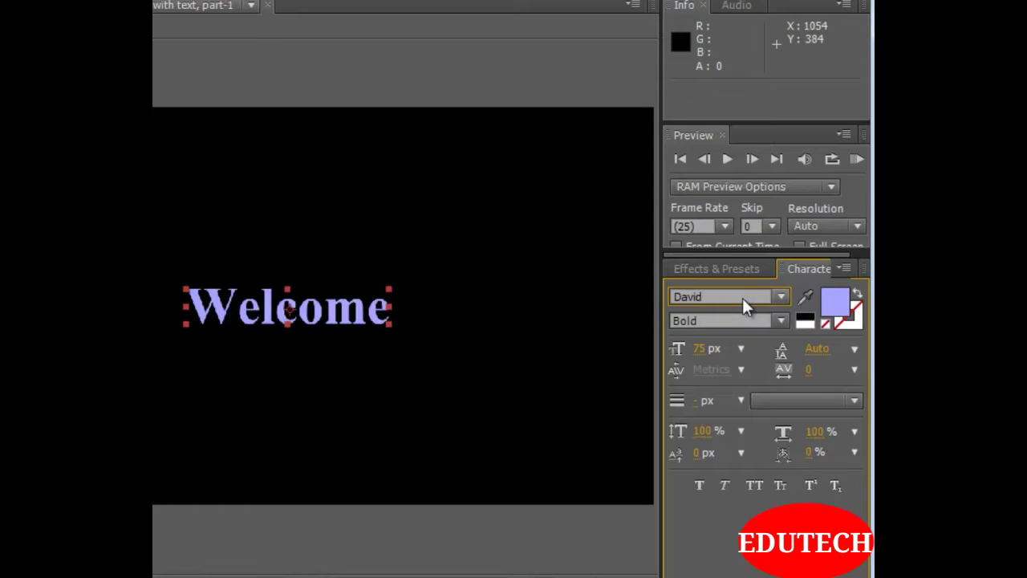
{"action": "key", "text": "Down"}
{"action": "key", "text": "Down"}
{"action": "key", "text": "Down"}
{"action": "key", "text": "Down"}
{"action": "key", "text": "Down"}
{"action": "key", "text": "Down"}
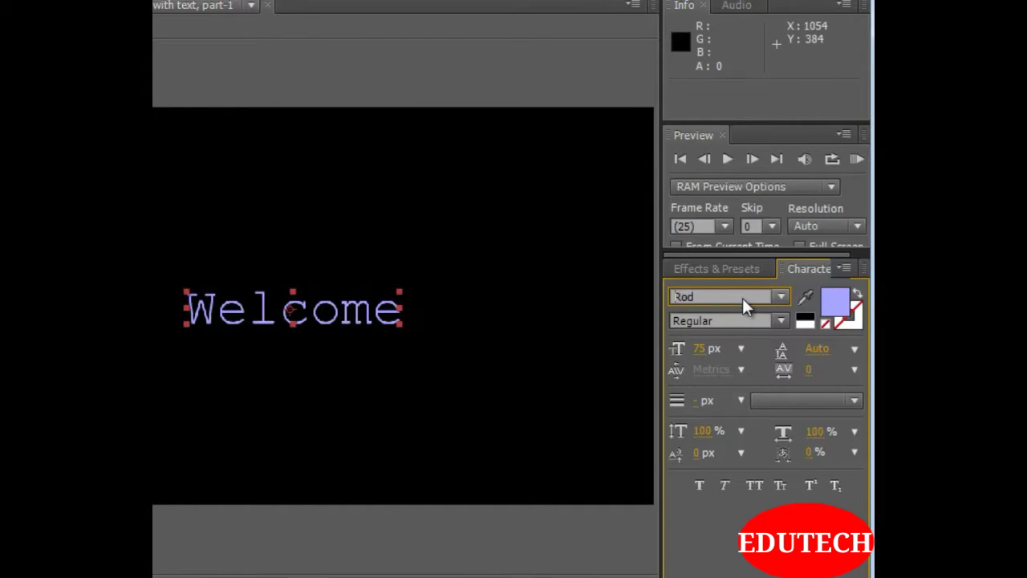
{"action": "key", "text": "Down"}
{"action": "key", "text": "Down"}
{"action": "key", "text": "Down"}
{"action": "key", "text": "Down"}
{"action": "key", "text": "Down"}
{"action": "key", "text": "Down"}
{"action": "key", "text": "Down"}
{"action": "key", "text": "Down"}
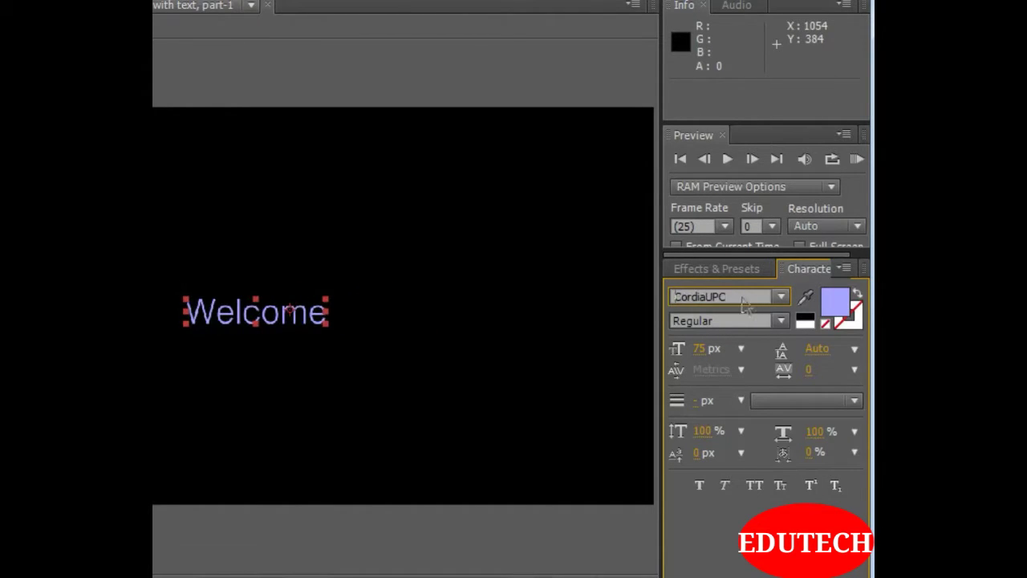
{"action": "key", "text": "Down"}
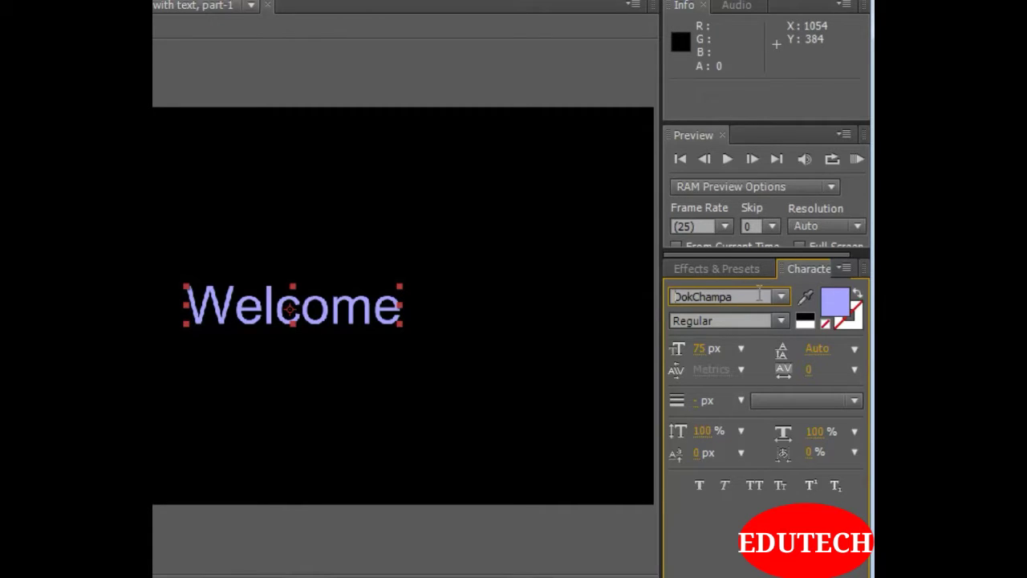
{"action": "left_click", "coordinate": [71, 576]}
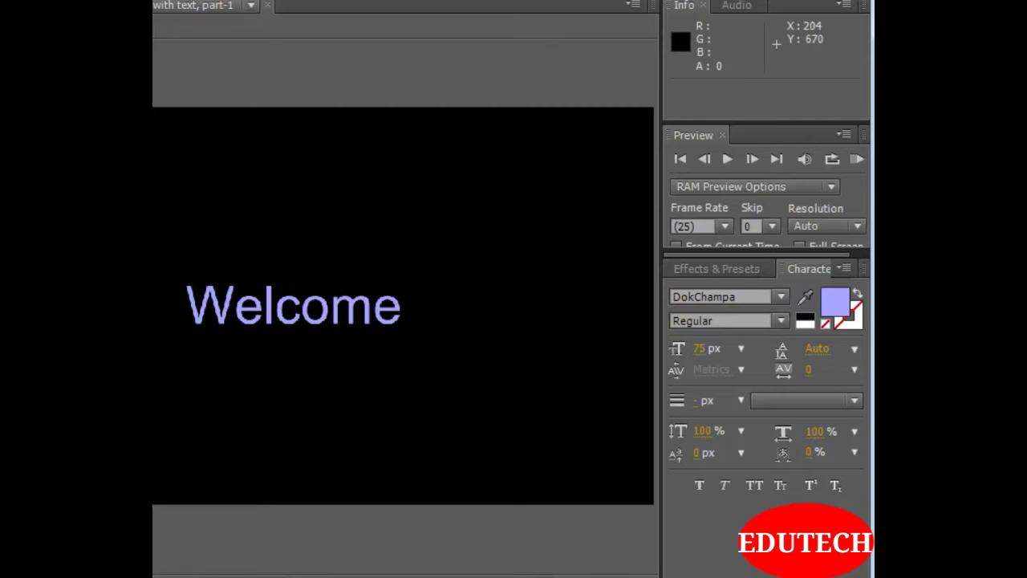
Select the Welcome layer again and set its font size to 80 px
{"action": "left_click", "coordinate": [71, 577]}
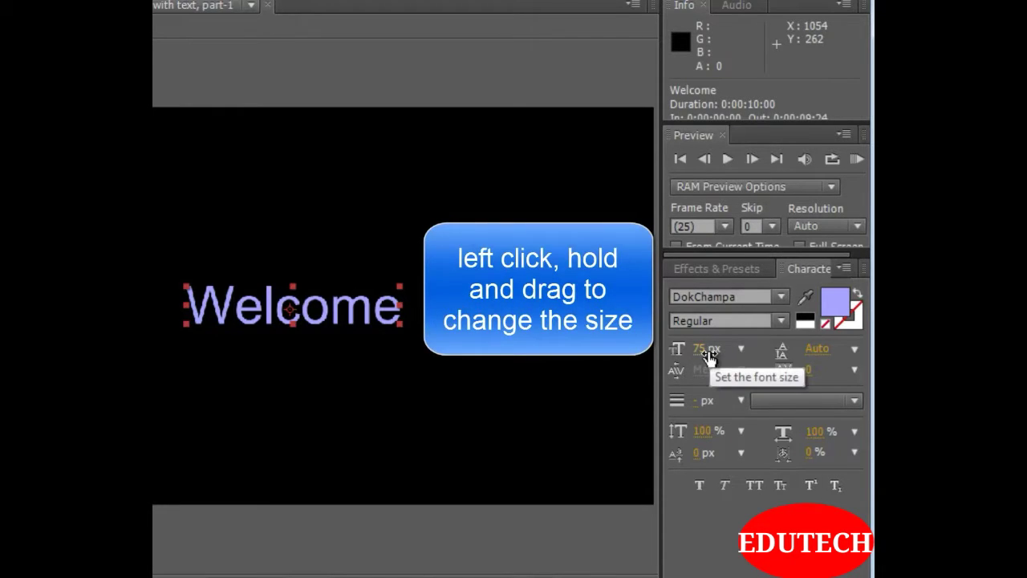
{"action": "mouse_move", "coordinate": [717, 359]}
{"action": "left_mouse_down"}
{"action": "mouse_move", "coordinate": [727, 358]}
{"action": "mouse_move", "coordinate": [674, 357]}
{"action": "mouse_move", "coordinate": [790, 360]}
{"action": "mouse_move", "coordinate": [716, 363]}
{"action": "left_mouse_up"}
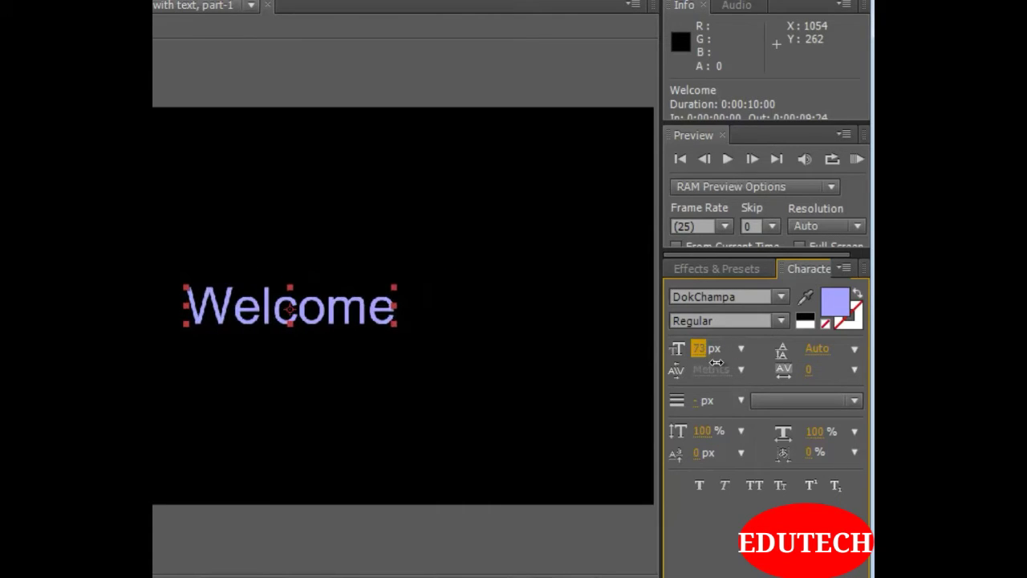
{"action": "left_click", "coordinate": [700, 350]}
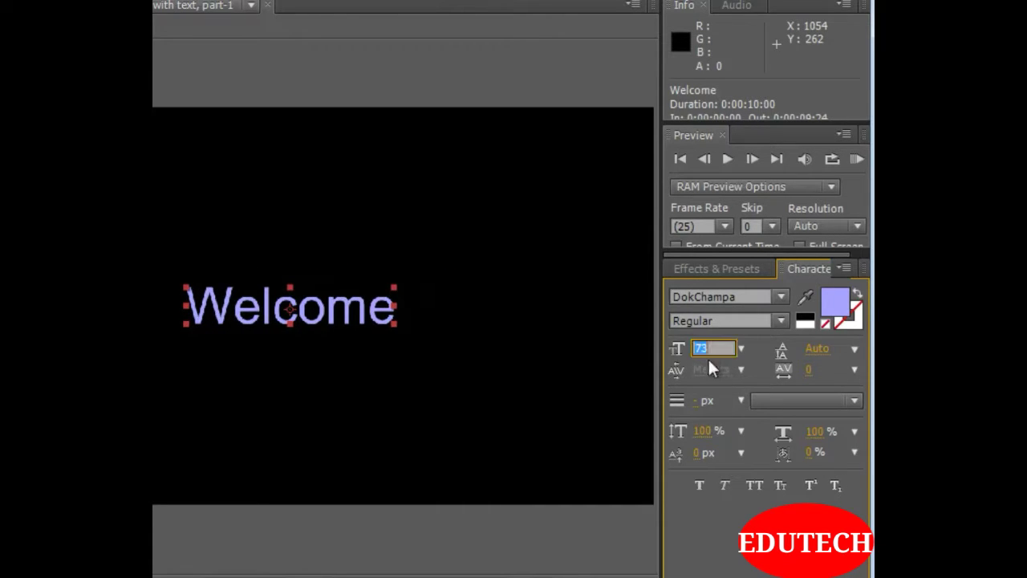
{"action": "type", "text": "80"}
{"action": "key", "text": "Return"}
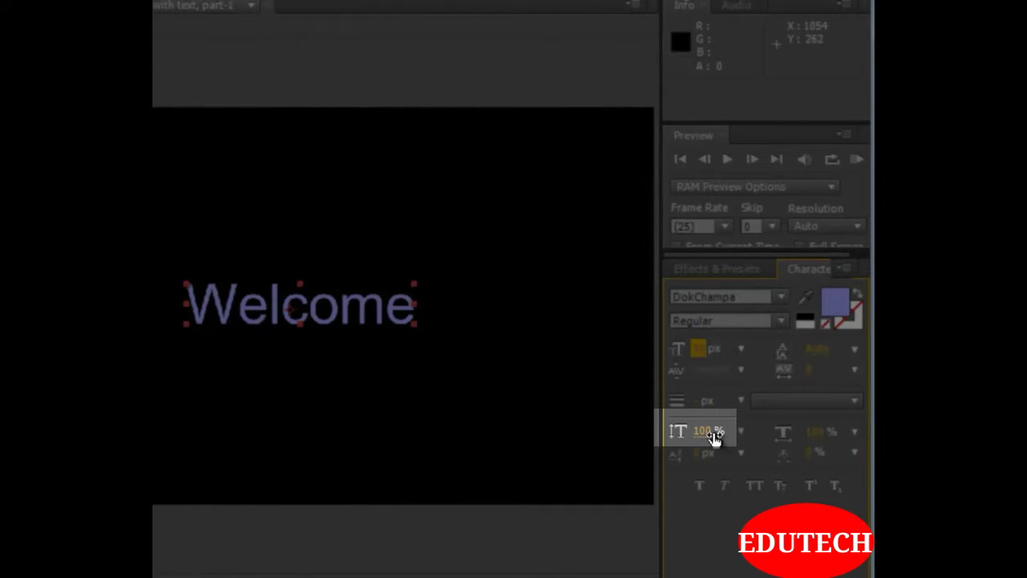
Try stretching the Welcome text vertically, and reset its vertical scale to 100%
{"action": "left_click", "coordinate": [706, 437]}
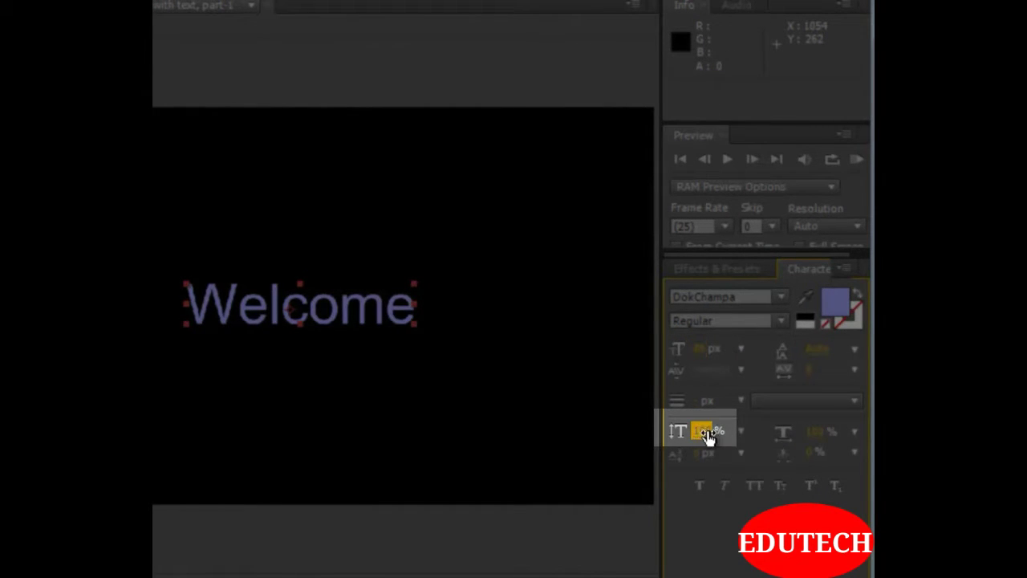
{"action": "type", "text": "226"}
{"action": "key", "text": "Return"}
{"action": "left_click_drag", "start_coordinate": [848, 438], "coordinate": [698, 431]}
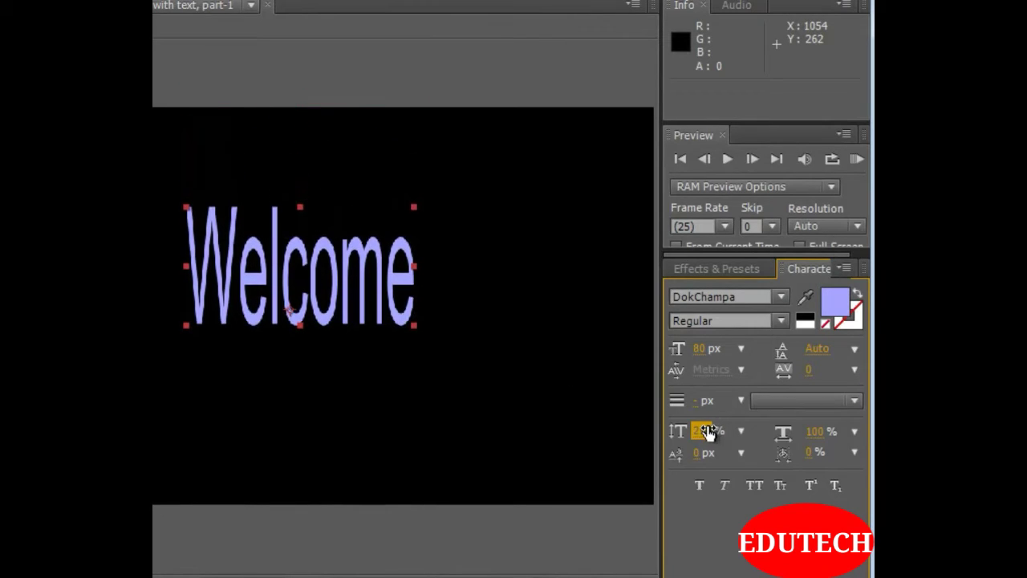
{"action": "left_click", "coordinate": [701, 431]}
{"action": "type", "text": "100"}
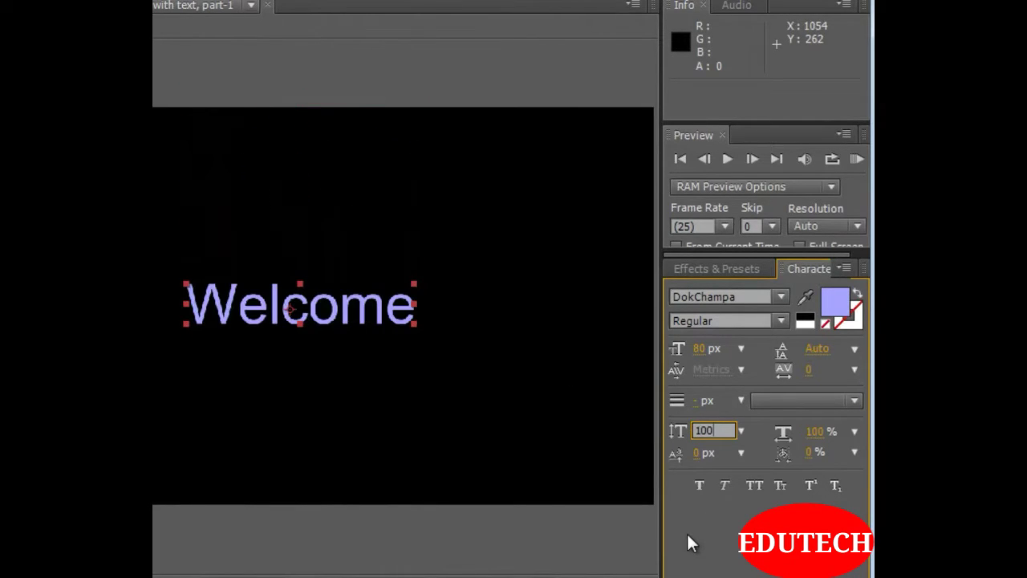
{"action": "left_click", "coordinate": [729, 538]}
Try a different horizontal scale on the Welcome text, and reset it to 100%
{"action": "mouse_move", "coordinate": [808, 433]}
{"action": "left_mouse_down"}
{"action": "mouse_move", "coordinate": [907, 432]}
{"action": "mouse_move", "coordinate": [639, 426]}
{"action": "mouse_move", "coordinate": [820, 433]}
{"action": "left_mouse_up"}
{"action": "left_click", "coordinate": [816, 436]}
{"action": "type", "text": "100"}
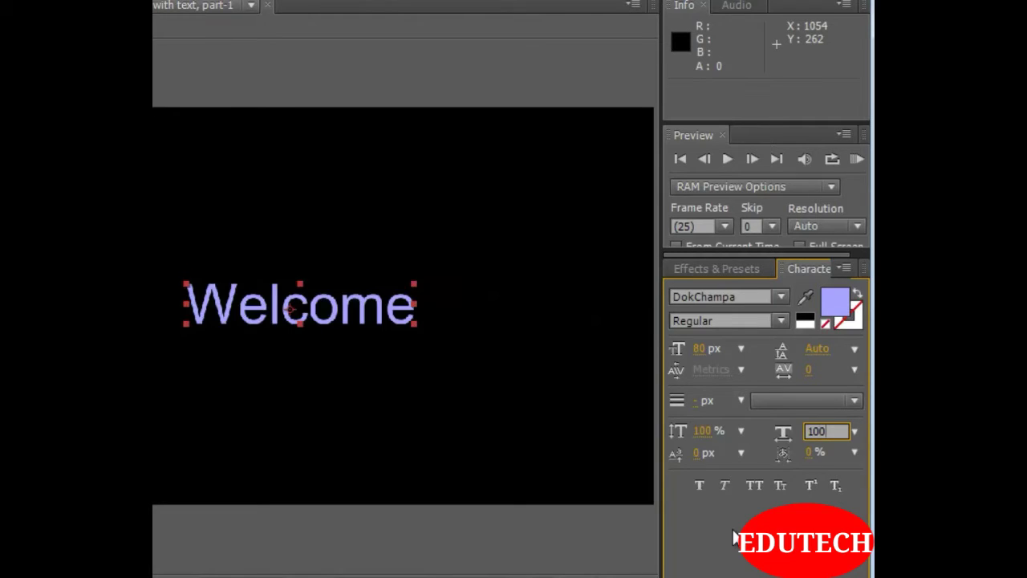
{"action": "key", "text": "Return"}
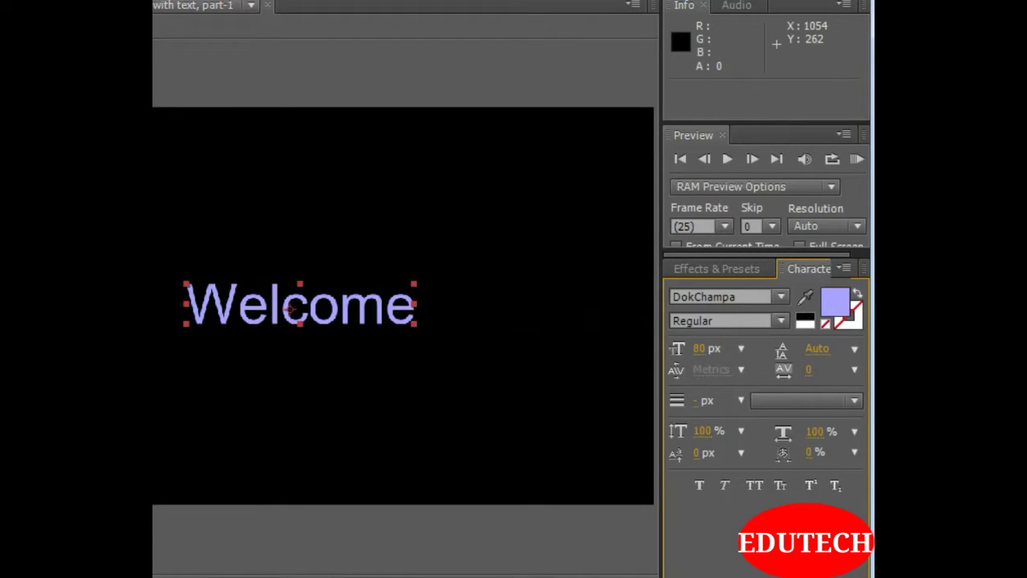
Try Faux Bold, Faux Italic and All Caps on the Welcome text, and turn all three styles off again
{"action": "left_click", "coordinate": [699, 488]}
{"action": "left_click", "coordinate": [727, 490]}
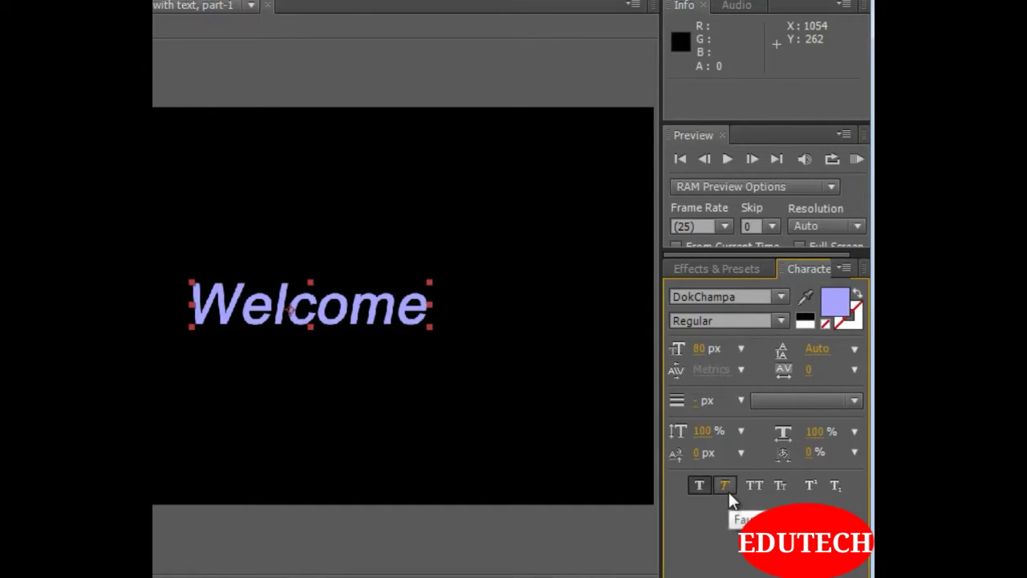
{"action": "left_click", "coordinate": [755, 490]}
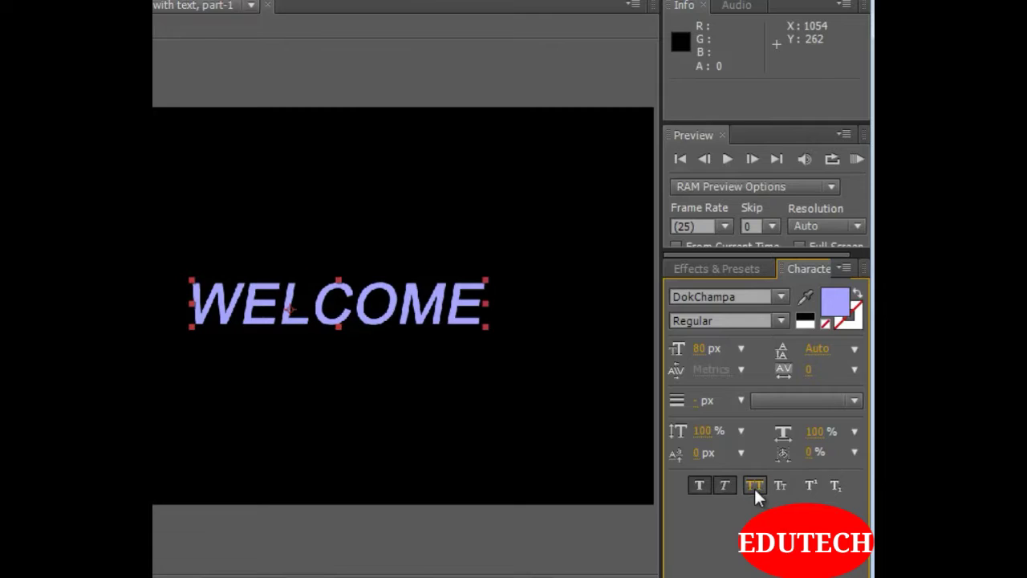
{"action": "left_click", "coordinate": [754, 487]}
{"action": "left_click", "coordinate": [699, 486]}
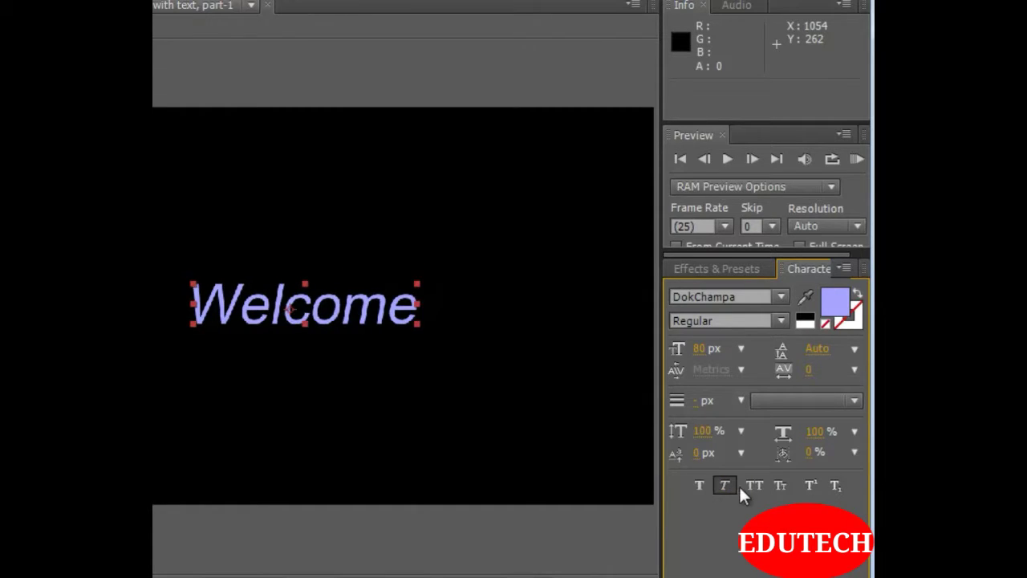
{"action": "left_click", "coordinate": [724, 487]}
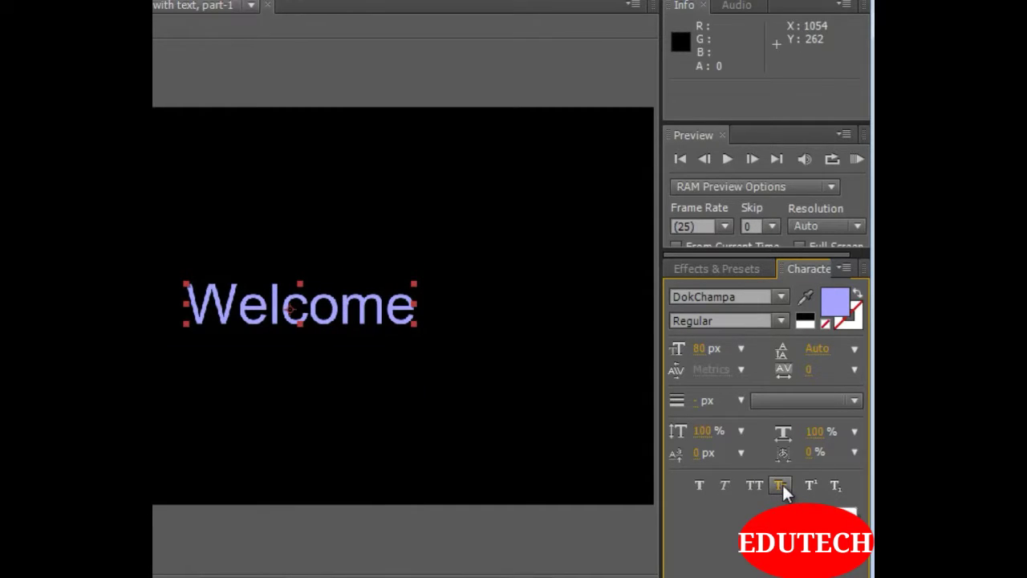
Apply Small Caps to the Welcome text after trying Superscript and Subscript on it
{"action": "left_click", "coordinate": [780, 487]}
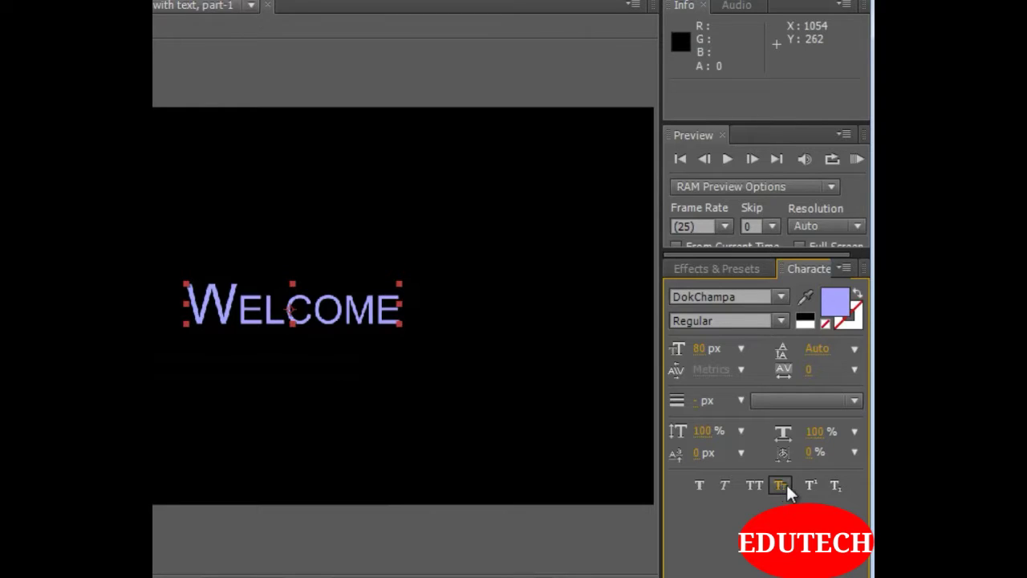
{"action": "left_click", "coordinate": [809, 488]}
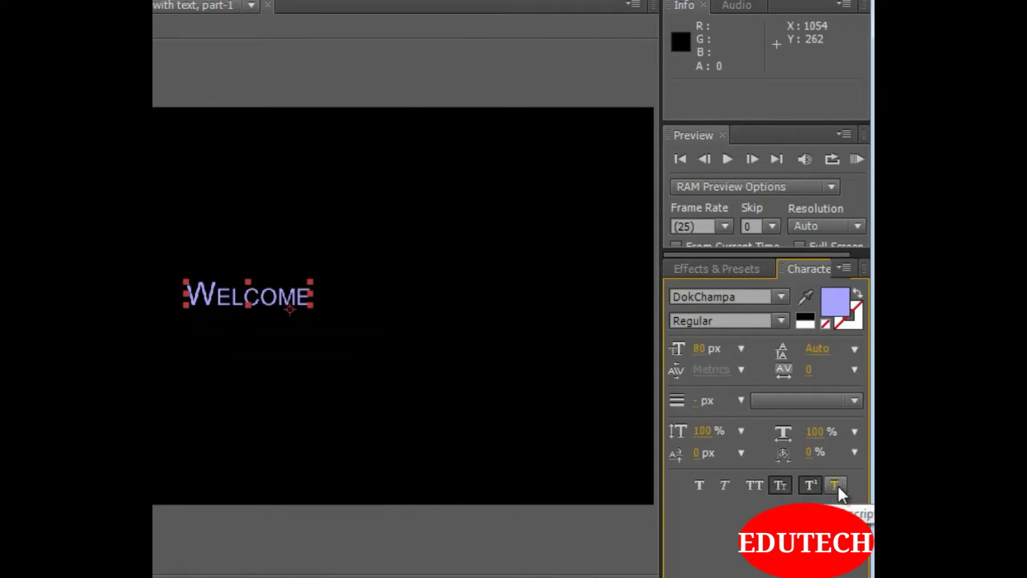
{"action": "left_click", "coordinate": [835, 490]}
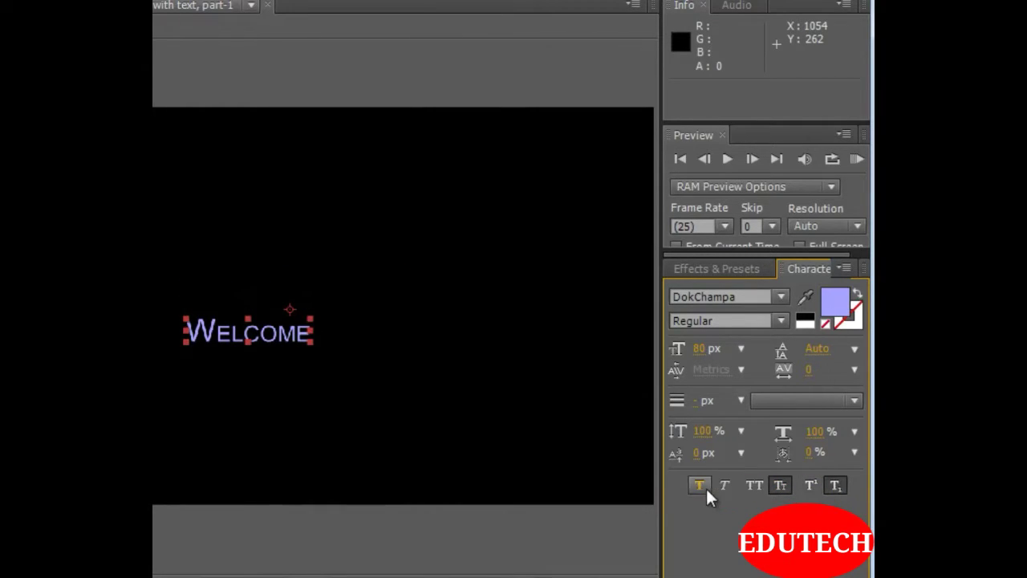
{"action": "left_click", "coordinate": [838, 489]}
{"action": "left_click", "coordinate": [779, 489]}
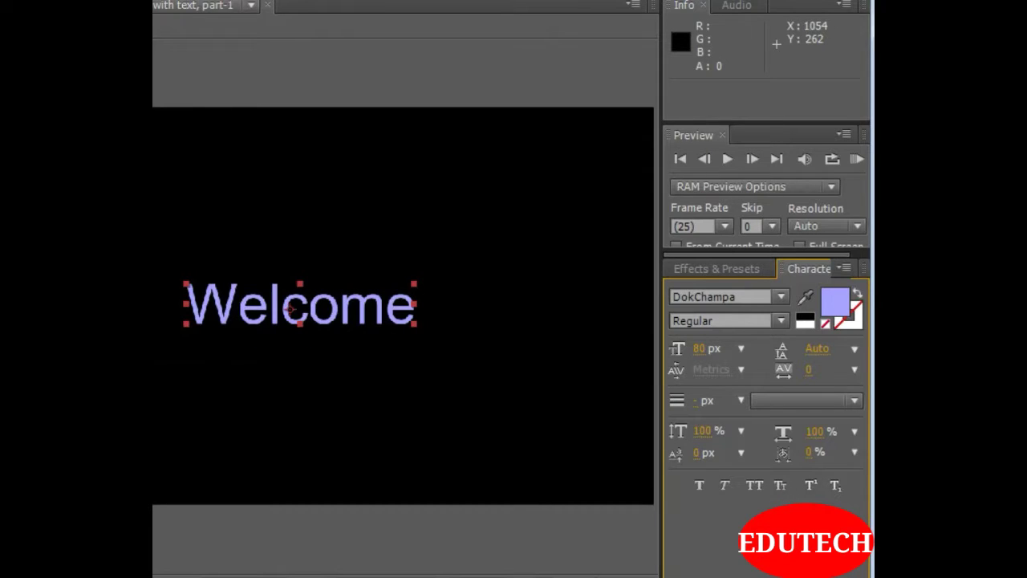
{"action": "left_click", "coordinate": [778, 487]}
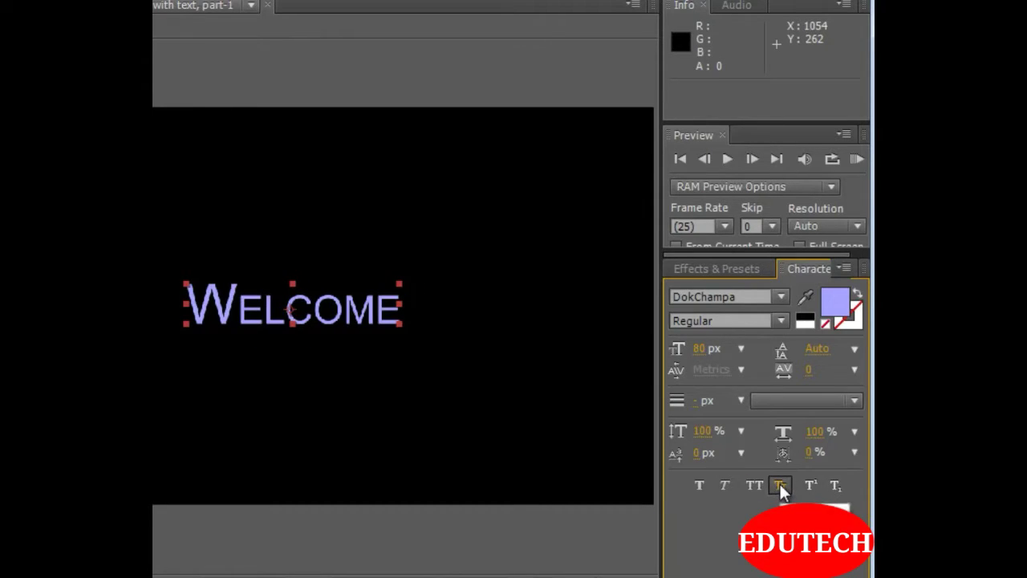
Turn off Small Caps on the Welcome text
{"action": "left_click", "coordinate": [779, 487]}
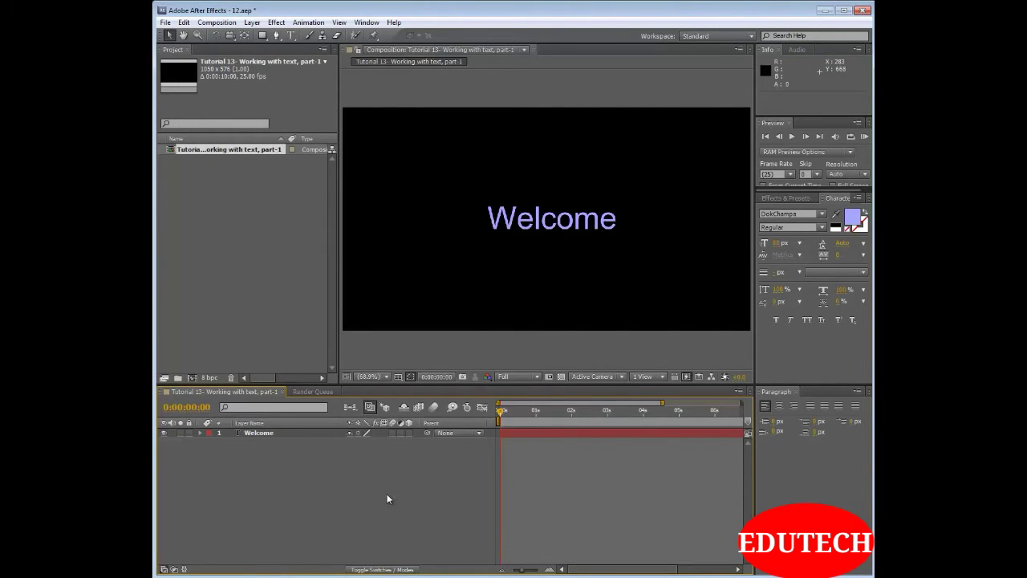
Try shifting the Welcome layer horizontally and vertically through its Position values
{"action": "left_click", "coordinate": [281, 432]}
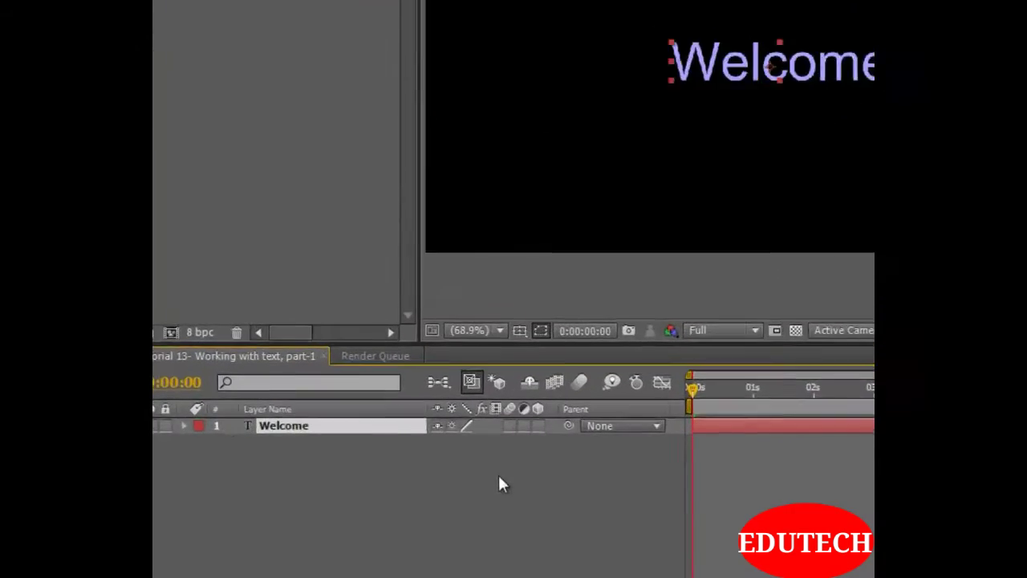
{"action": "key", "text": "p"}
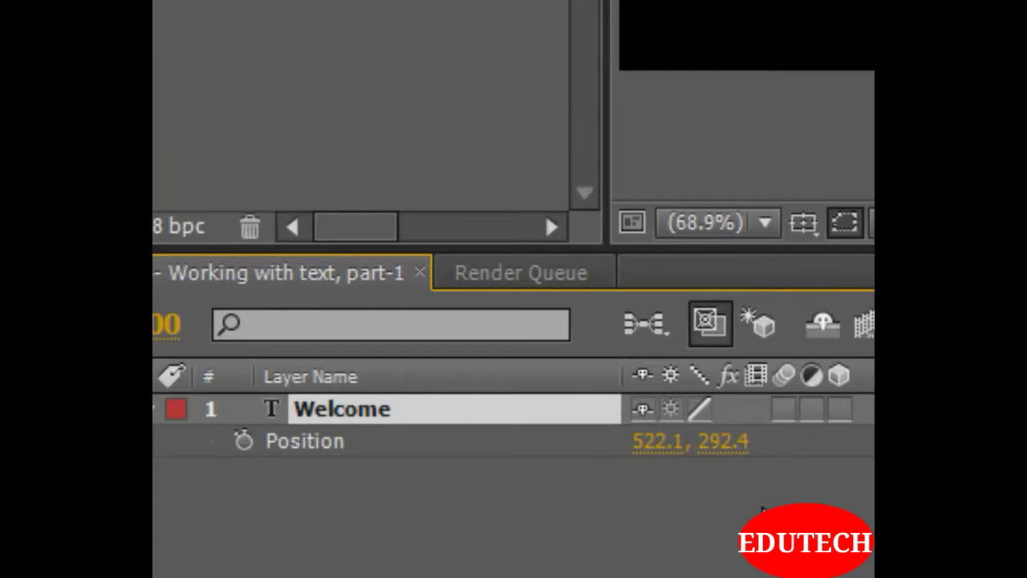
{"action": "left_click_drag", "start_coordinate": [652, 442], "coordinate": [636, 473]}
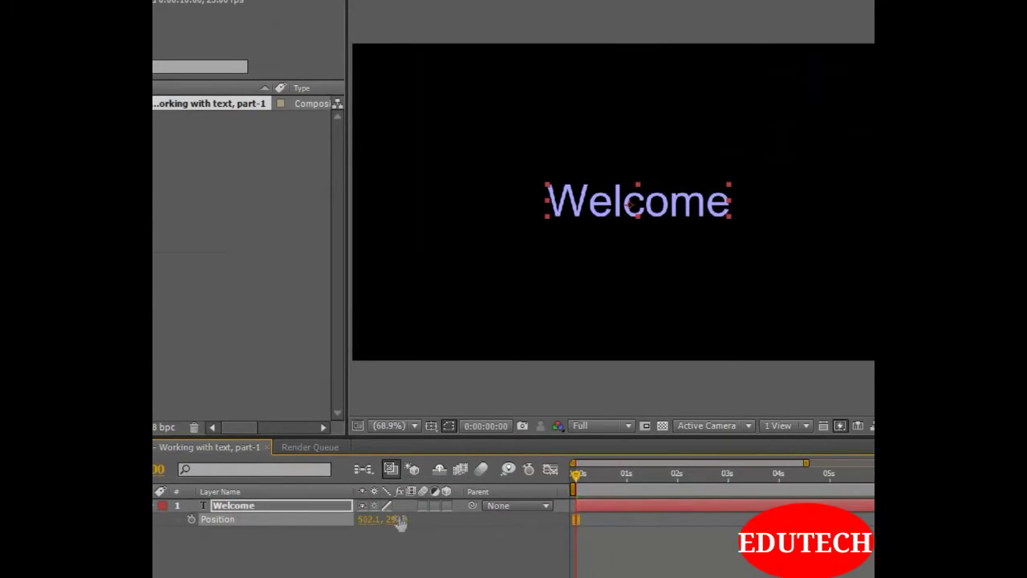
{"action": "mouse_move", "coordinate": [401, 523]}
{"action": "left_mouse_down"}
{"action": "mouse_move", "coordinate": [547, 522]}
{"action": "mouse_move", "coordinate": [284, 522]}
{"action": "mouse_move", "coordinate": [397, 522]}
{"action": "left_mouse_up"}
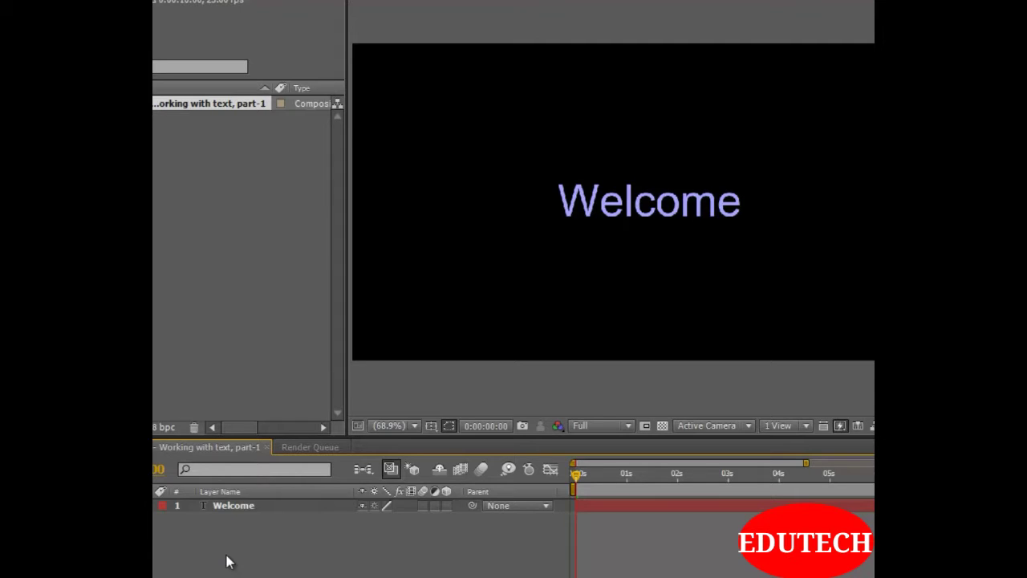
Enlarge the Welcome layer uniformly to a scale of 4844%
{"action": "left_click", "coordinate": [246, 510]}
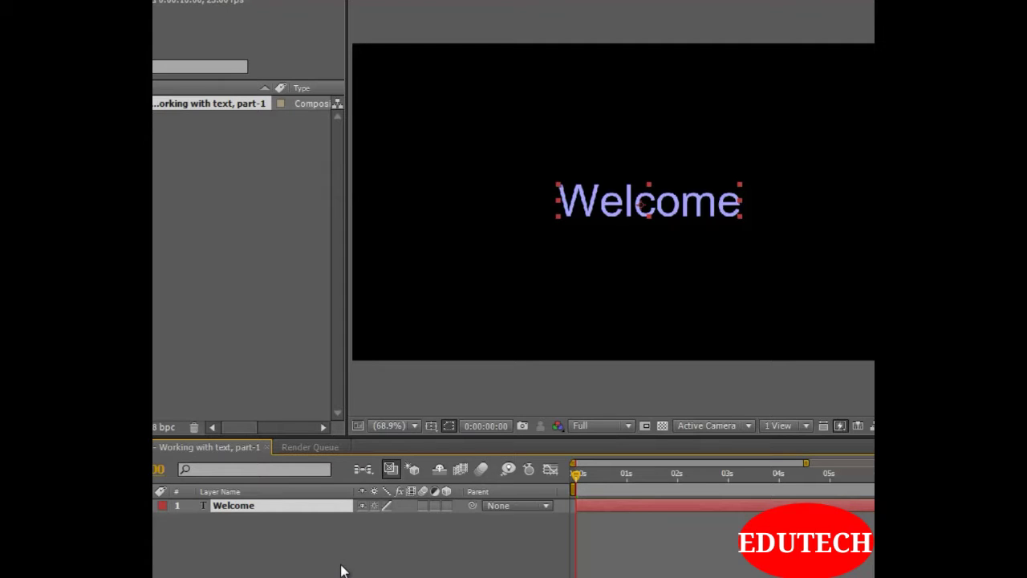
{"action": "key", "text": "p"}
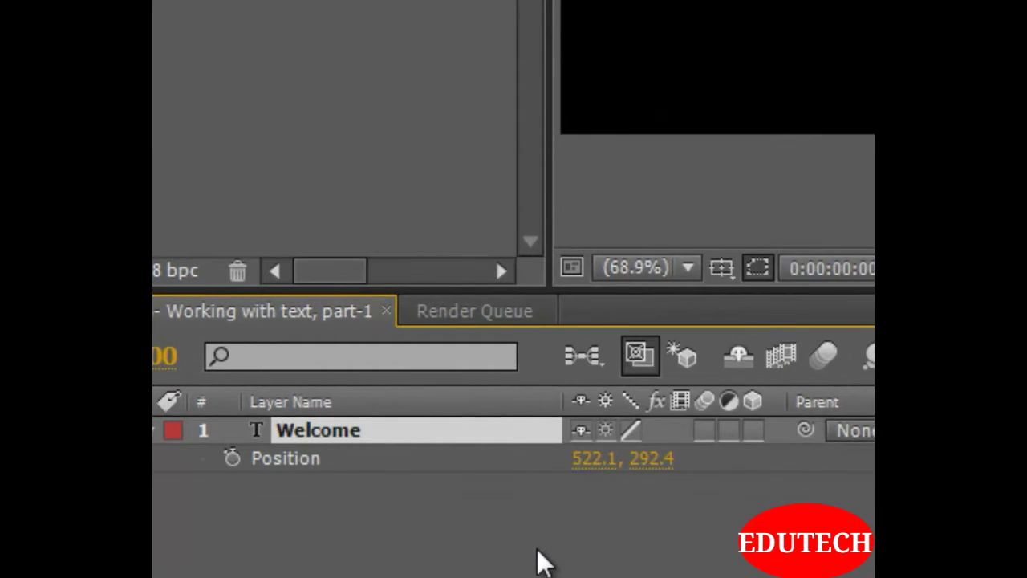
{"action": "key", "text": "s"}
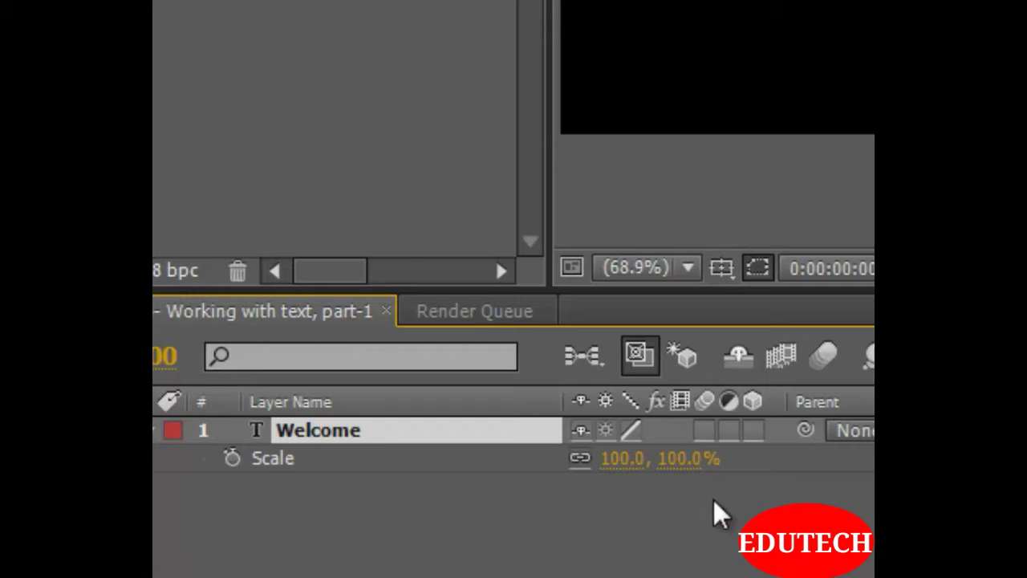
{"action": "left_click_drag", "start_coordinate": [676, 458], "coordinate": [802, 458]}
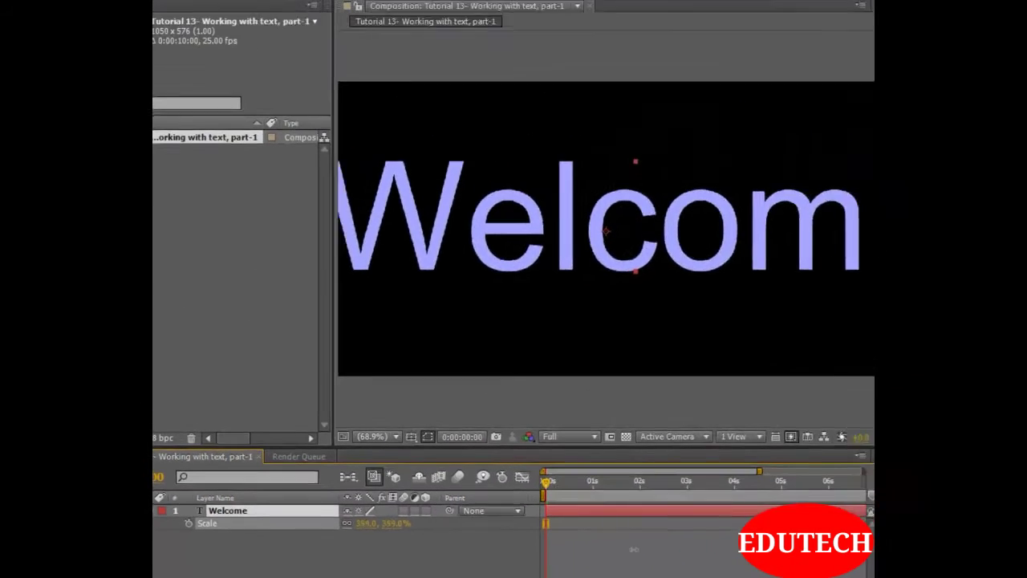
{"action": "left_click_drag", "start_coordinate": [634, 550], "coordinate": [1019, 550]}
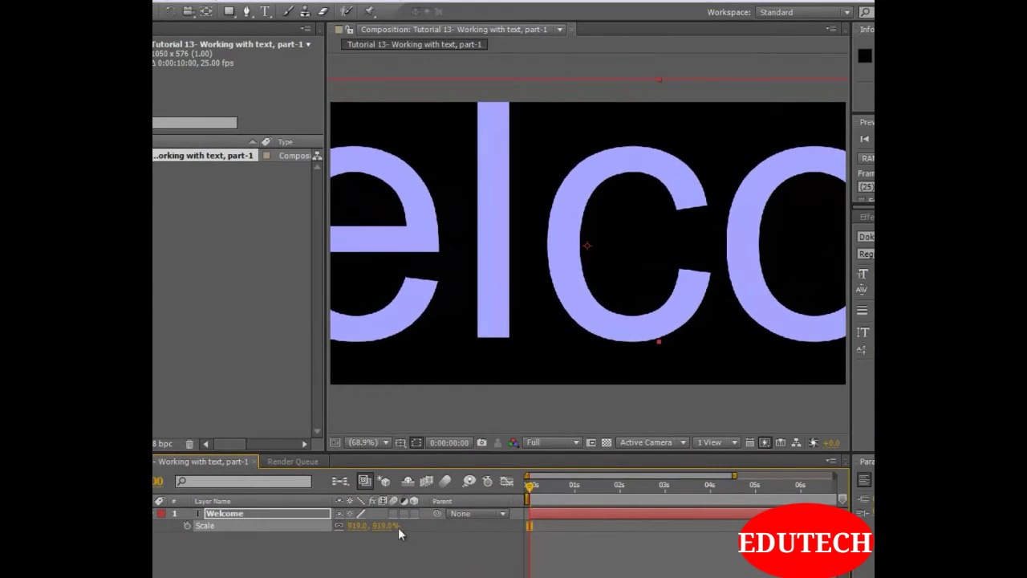
{"action": "left_click_drag", "start_coordinate": [399, 529], "coordinate": [979, 528]}
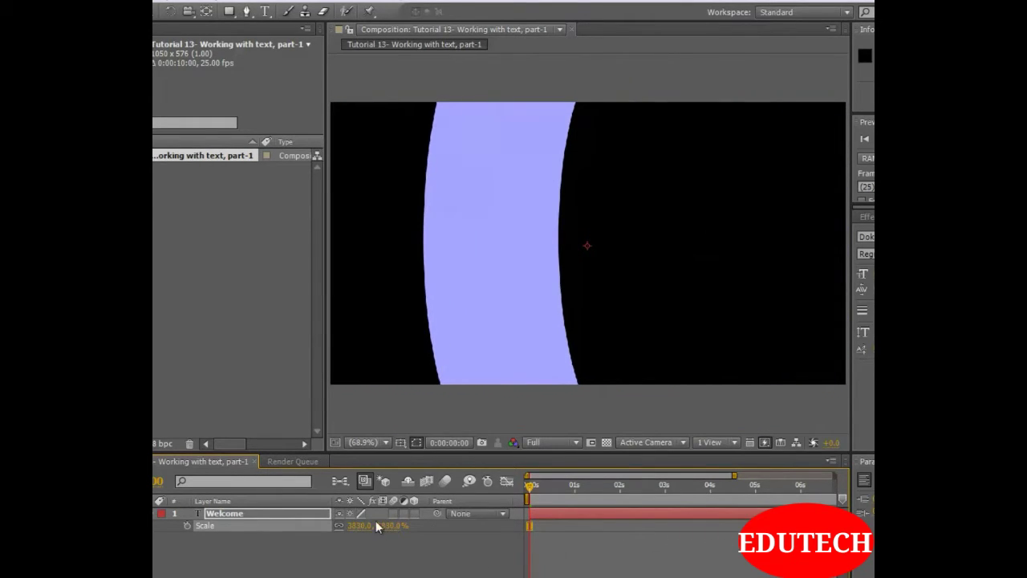
{"action": "left_click_drag", "start_coordinate": [379, 526], "coordinate": [1019, 527]}
{"action": "left_click", "coordinate": [802, 555]}
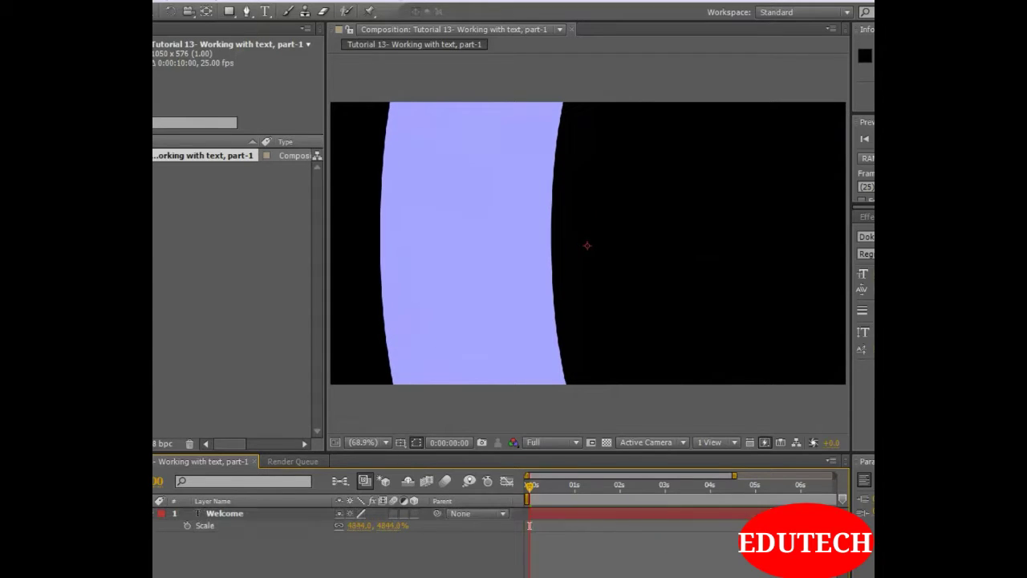
Show Opacity alongside Scale on the Welcome layer and set the opacity to 0%
{"action": "left_click", "coordinate": [208, 514]}
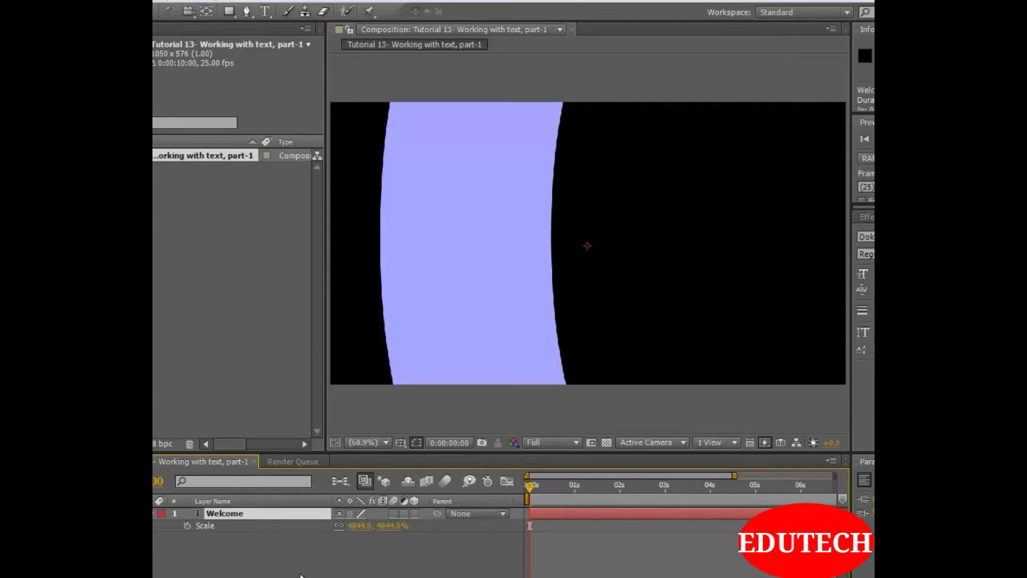
{"action": "key", "text": "shift+t"}
{"action": "left_click", "coordinate": [304, 575]}
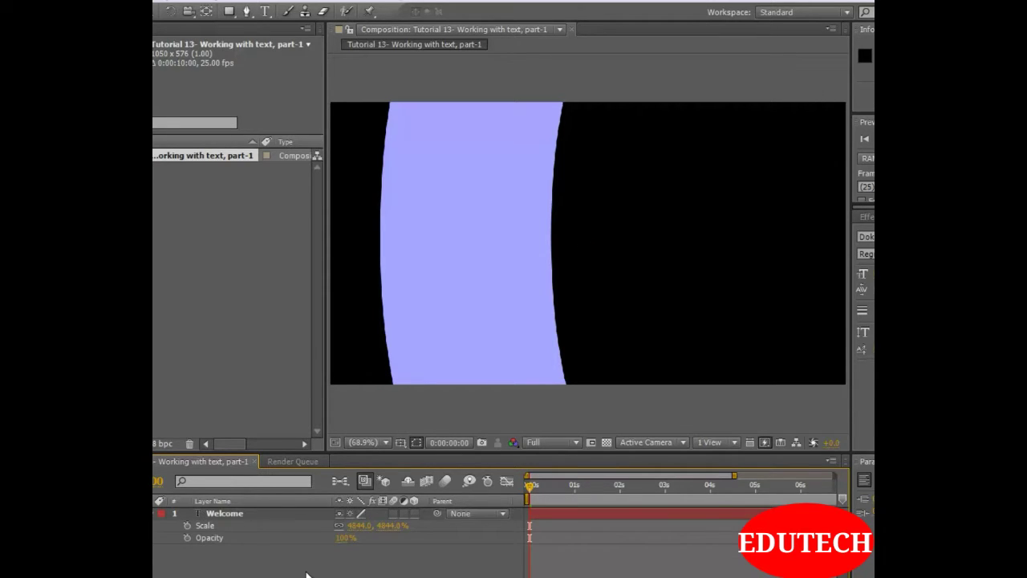
{"action": "left_click", "coordinate": [346, 537]}
{"action": "key", "text": "Return"}
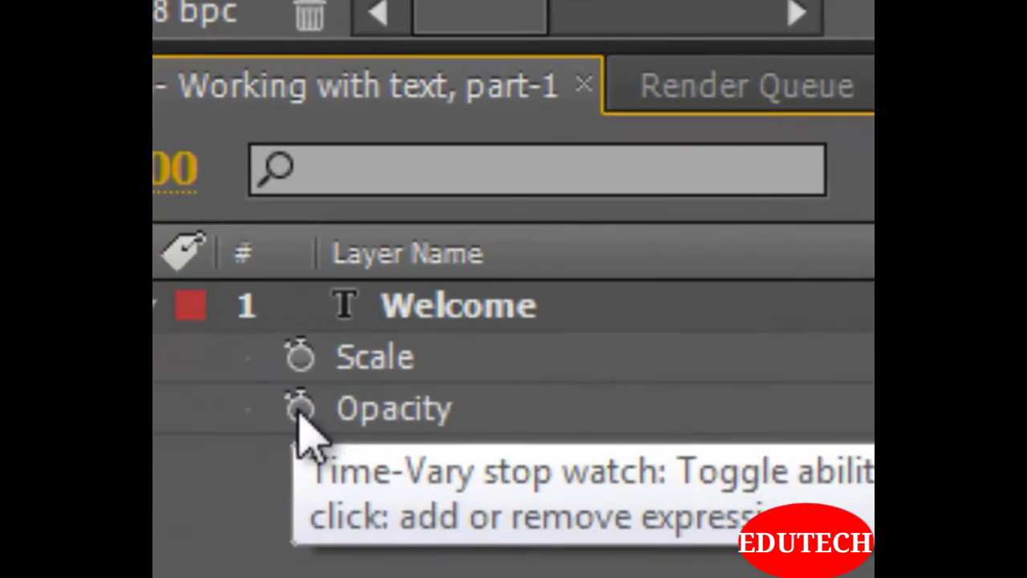
Enable keyframing for the Welcome layer's Opacity and Scale at the start of the composition
{"action": "left_click", "coordinate": [187, 537]}
{"action": "left_click", "coordinate": [290, 387]}
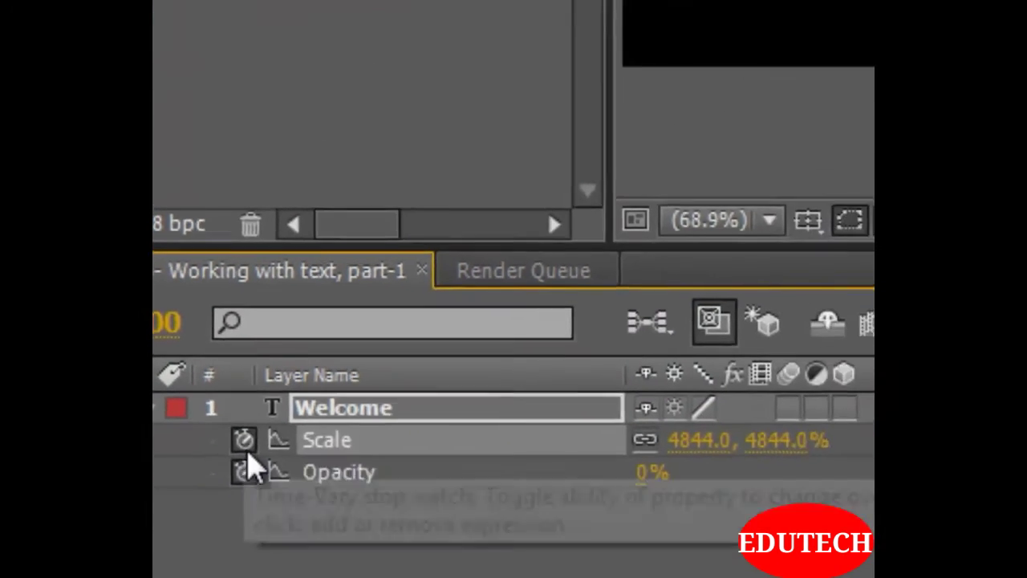
{"action": "left_click", "coordinate": [321, 555]}
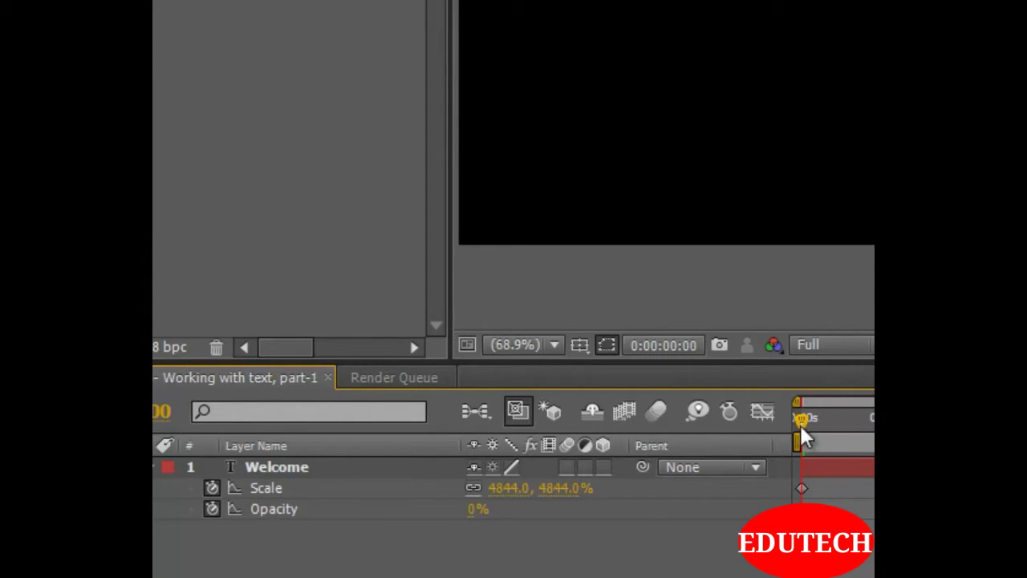
At 0:00:00:17, keyframe the Welcome layer's opacity and scale at 100%
{"action": "left_click_drag", "start_coordinate": [805, 421], "coordinate": [855, 429]}
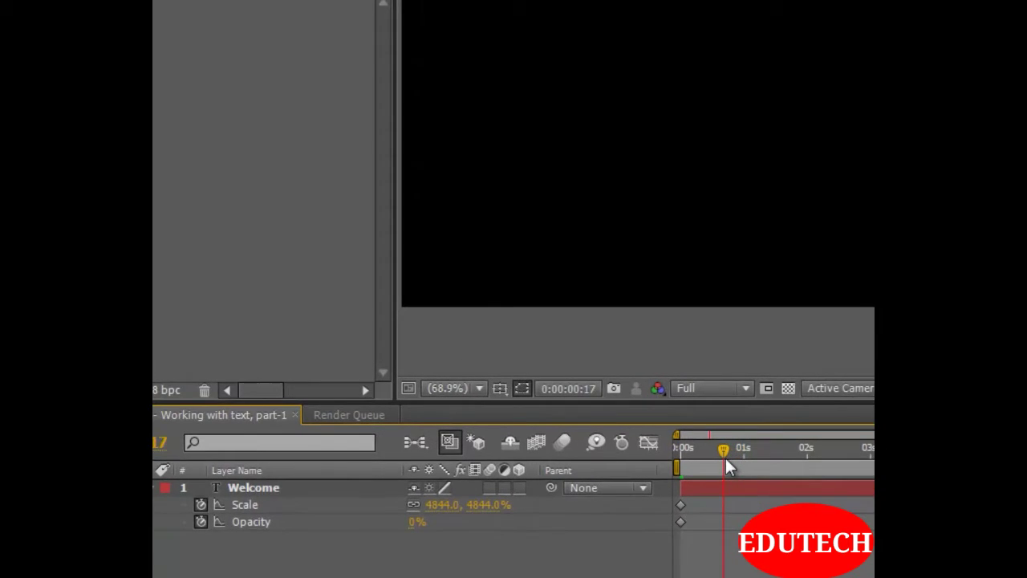
{"action": "left_click_drag", "start_coordinate": [728, 466], "coordinate": [726, 463]}
{"action": "left_click", "coordinate": [416, 523]}
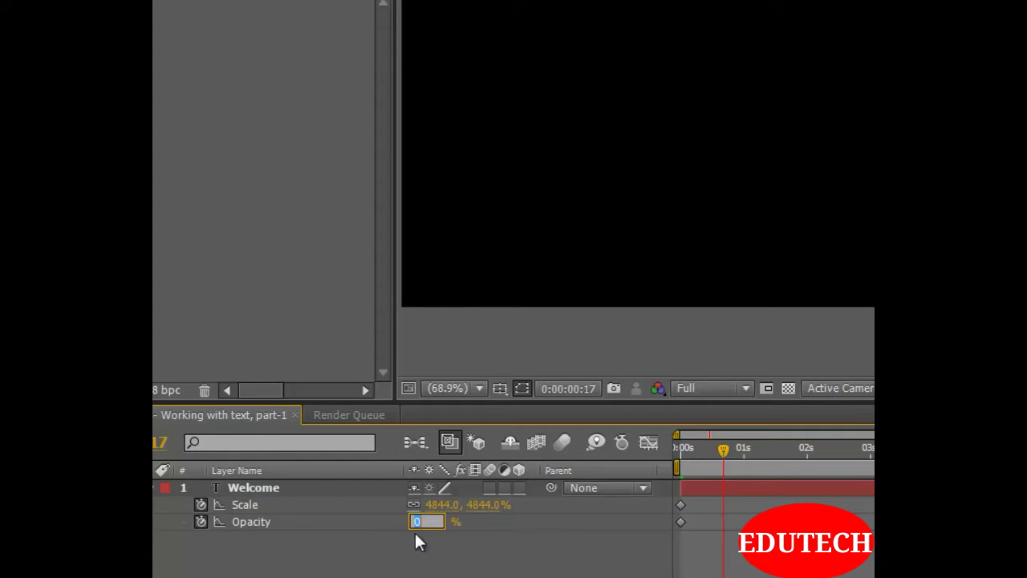
{"action": "key", "text": "Return"}
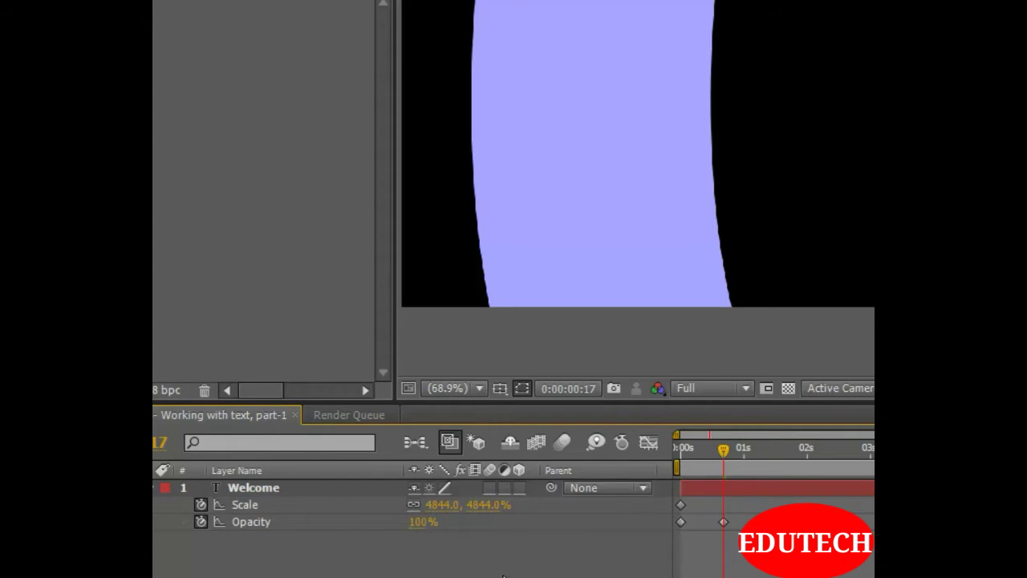
{"action": "left_click", "coordinate": [485, 507]}
{"action": "type", "text": "100"}
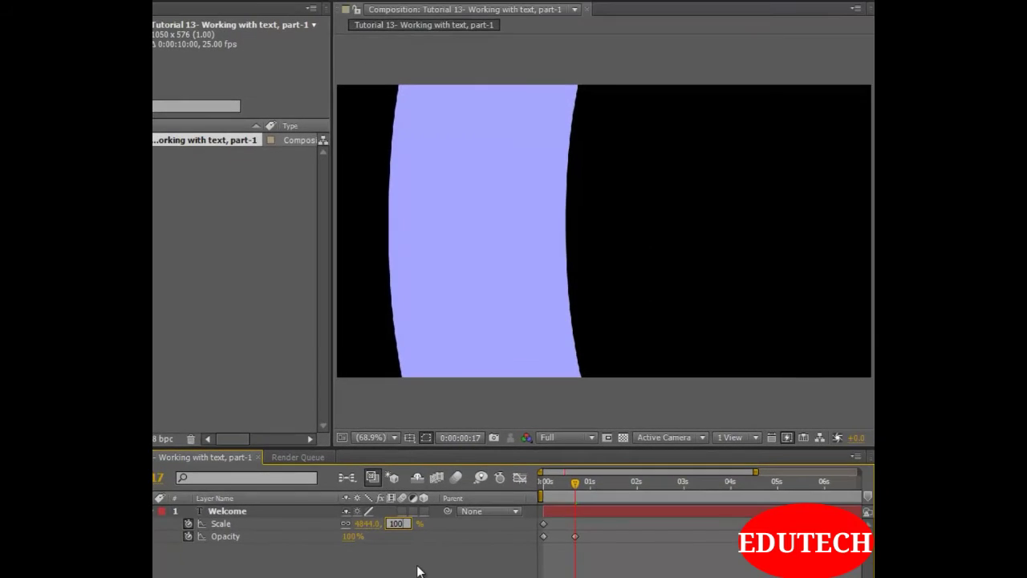
{"action": "key", "text": "Return"}
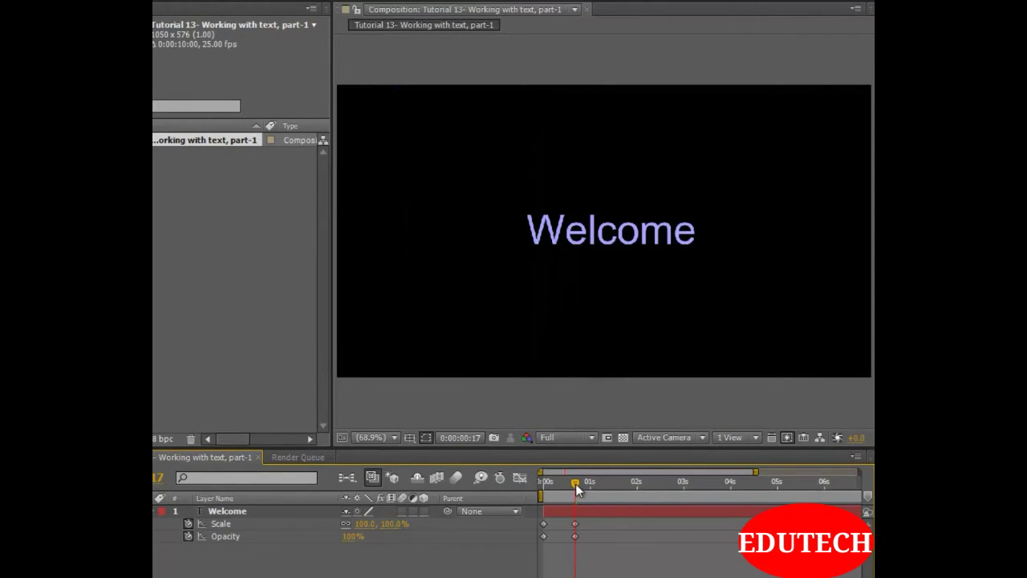
Shorten the work area to end at about 2 seconds and preview the animation from the start
{"action": "key", "text": "Home"}
{"action": "left_click_drag", "start_coordinate": [756, 472], "coordinate": [608, 496]}
{"action": "key", "text": "space"}
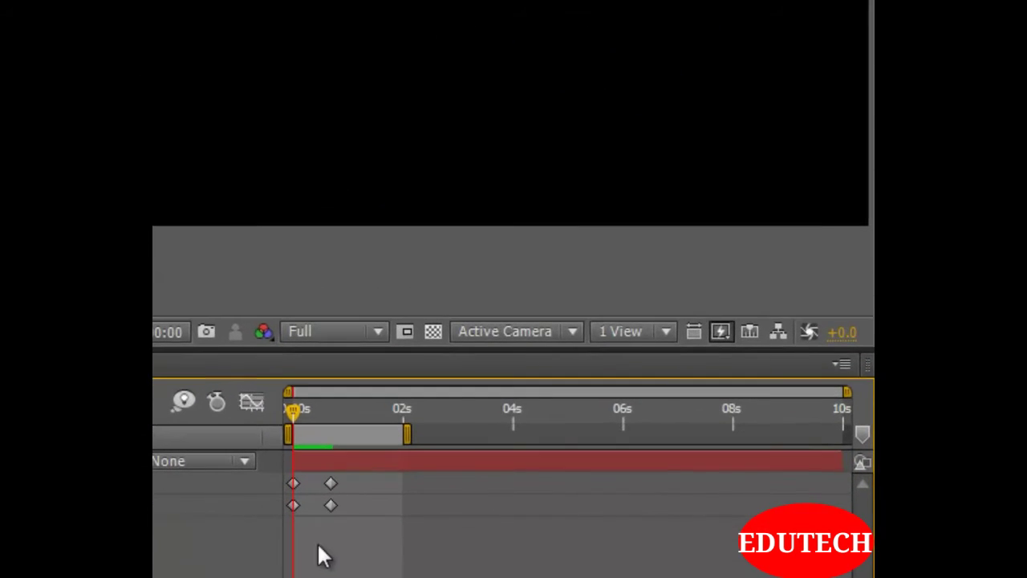
Move both Opacity keyframes slightly later than the Scale keyframes, and preview and scrub through the animation
{"action": "left_click", "coordinate": [293, 505]}
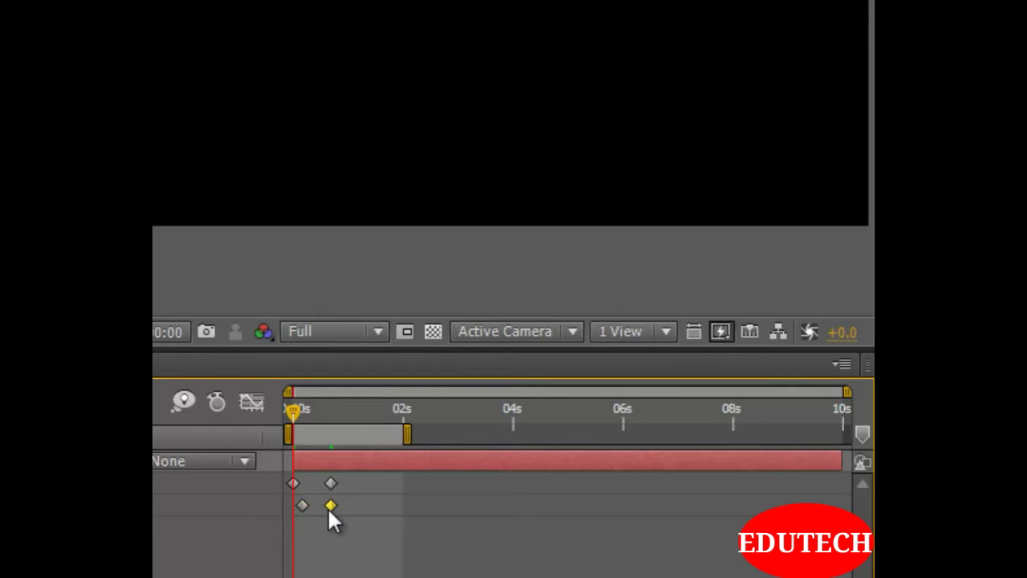
{"action": "left_click", "coordinate": [413, 542]}
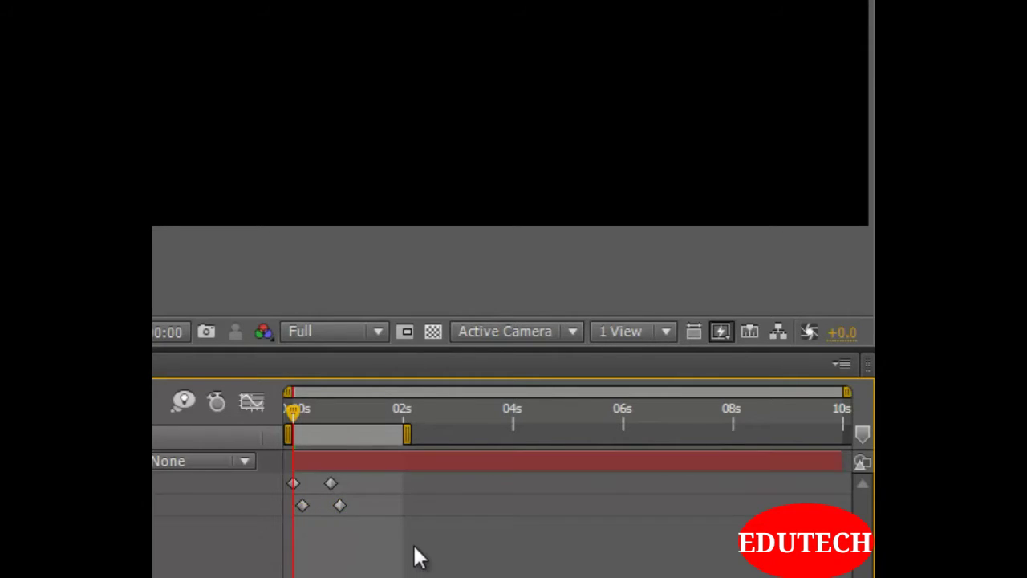
{"action": "key", "text": "KP_0"}
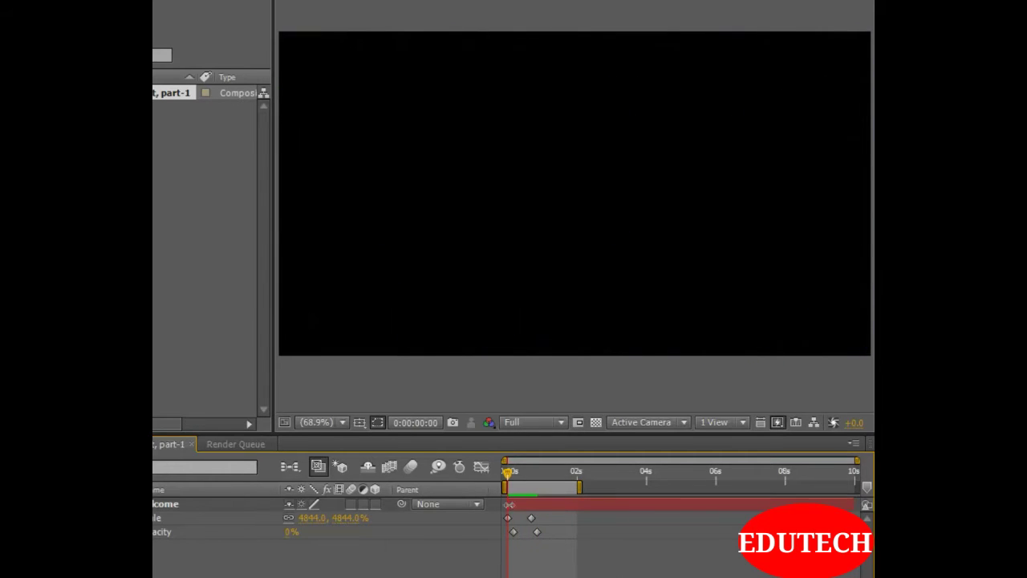
{"action": "left_click_drag", "start_coordinate": [516, 475], "coordinate": [536, 476]}
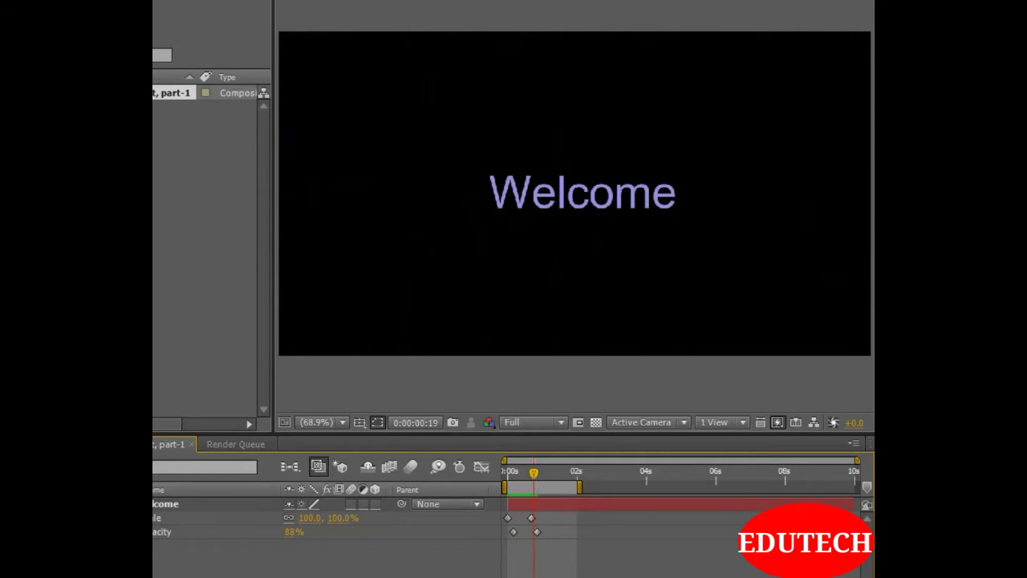
Collapse the Welcome layer's keyframed properties and display its Rotation, Position and Scale together
{"action": "key", "text": "u"}
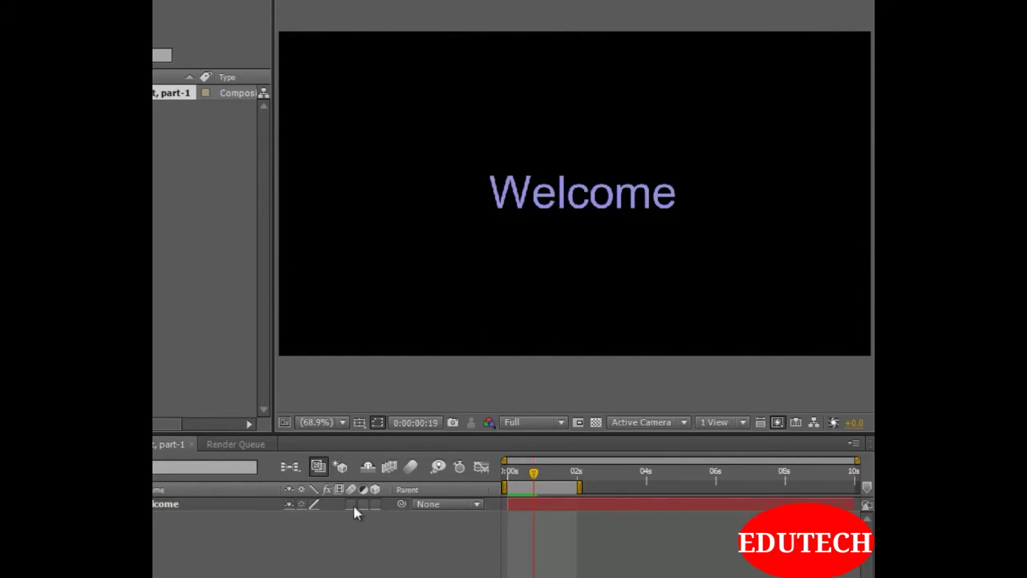
{"action": "left_click", "coordinate": [162, 503]}
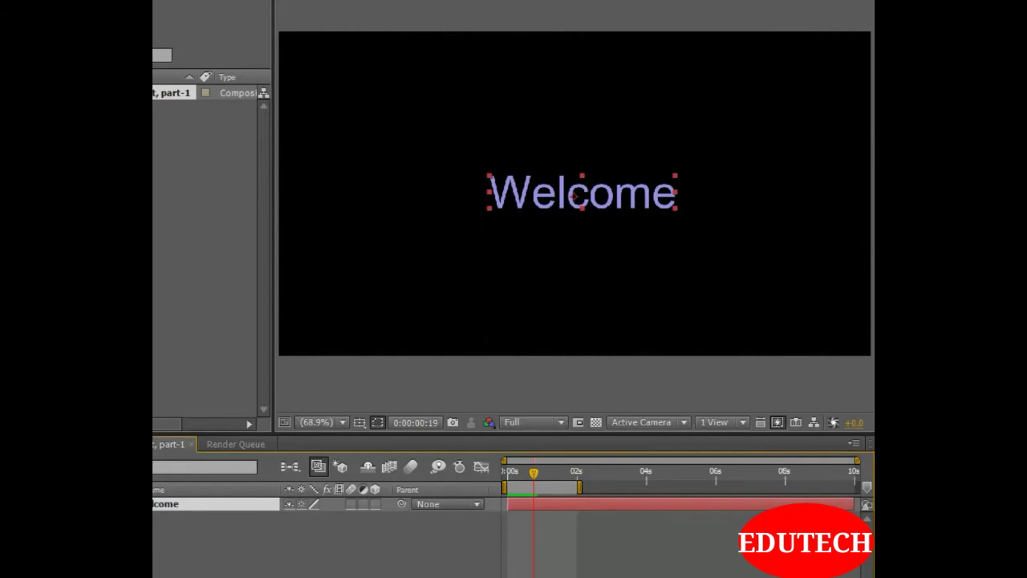
{"action": "key", "text": "r"}
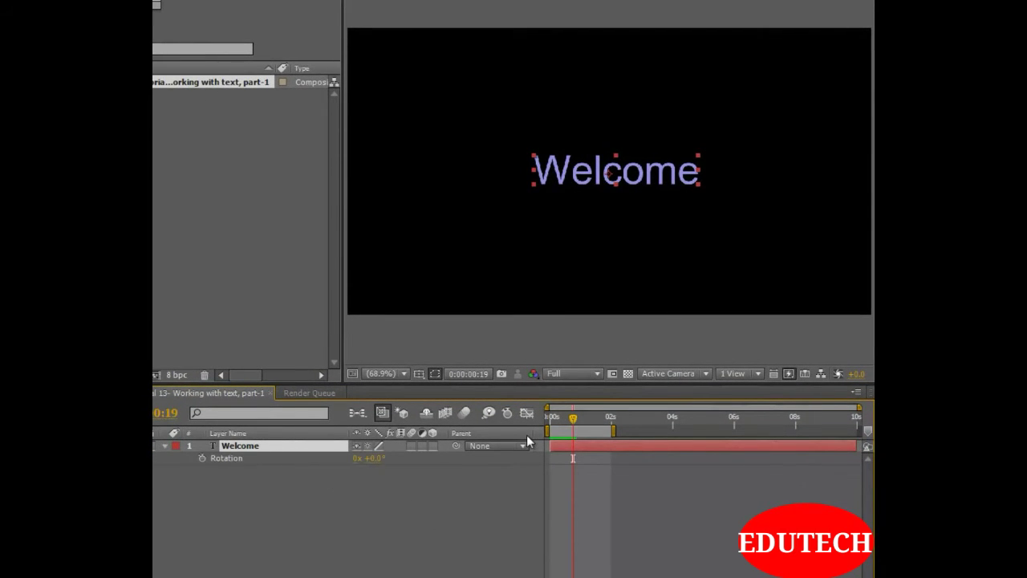
{"action": "key", "text": "shift+p"}
{"action": "key", "text": "shift+s"}
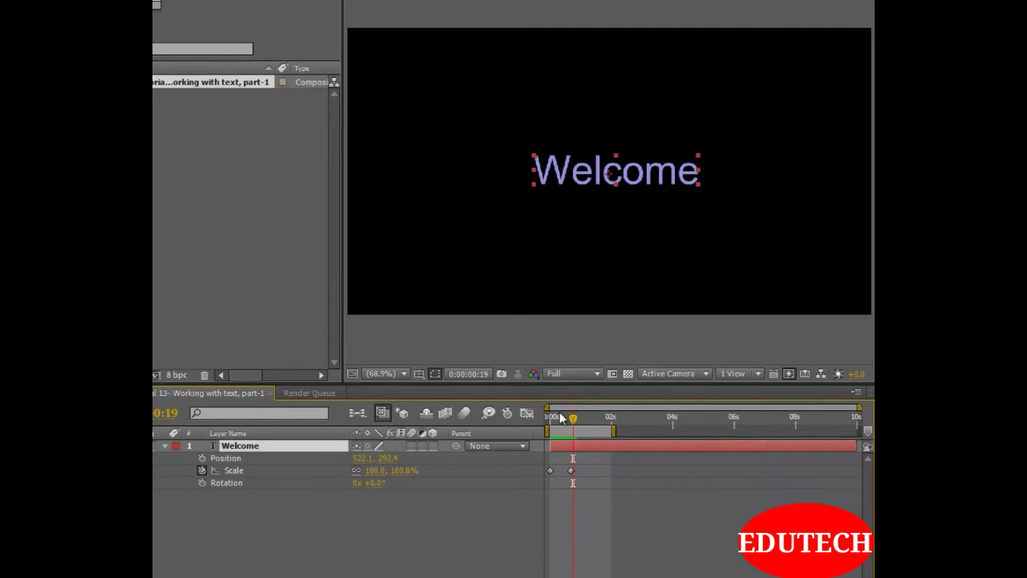
Return to the start of the composition and show only the Rotation property of the Welcome layer
{"action": "left_click_drag", "start_coordinate": [573, 418], "coordinate": [551, 421]}
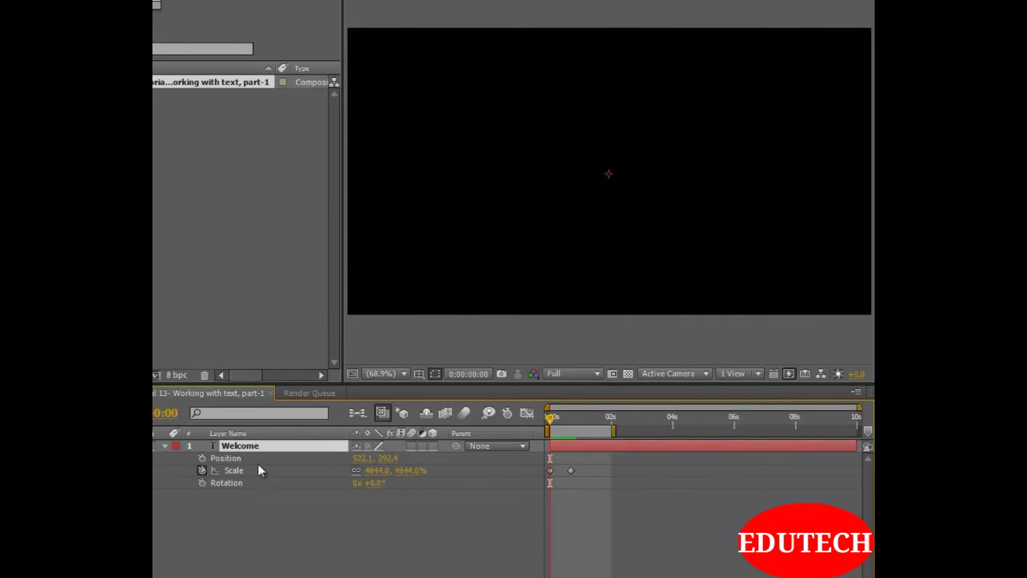
{"action": "key", "text": "u"}
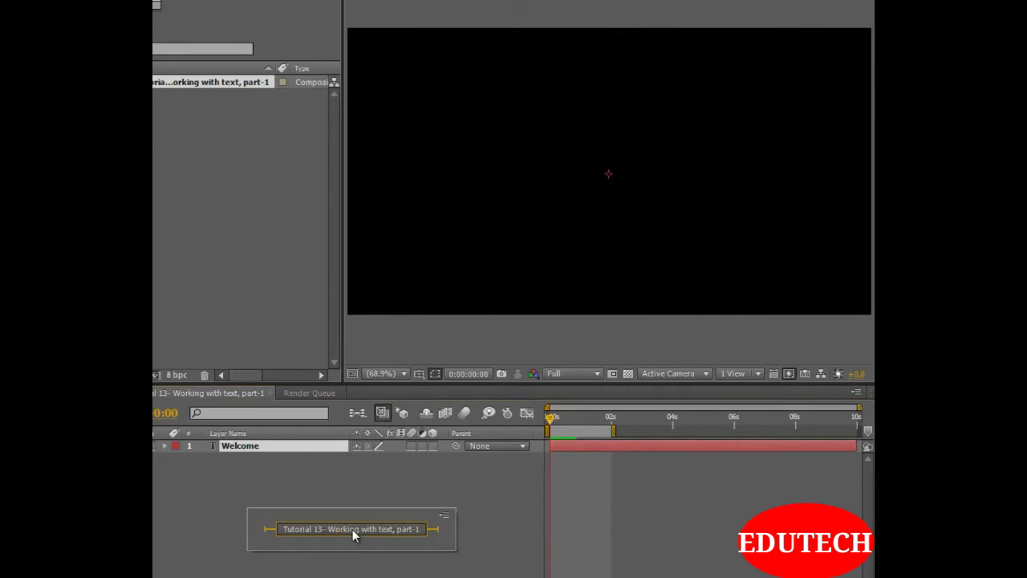
{"action": "left_click", "coordinate": [260, 477]}
{"action": "left_click", "coordinate": [258, 447]}
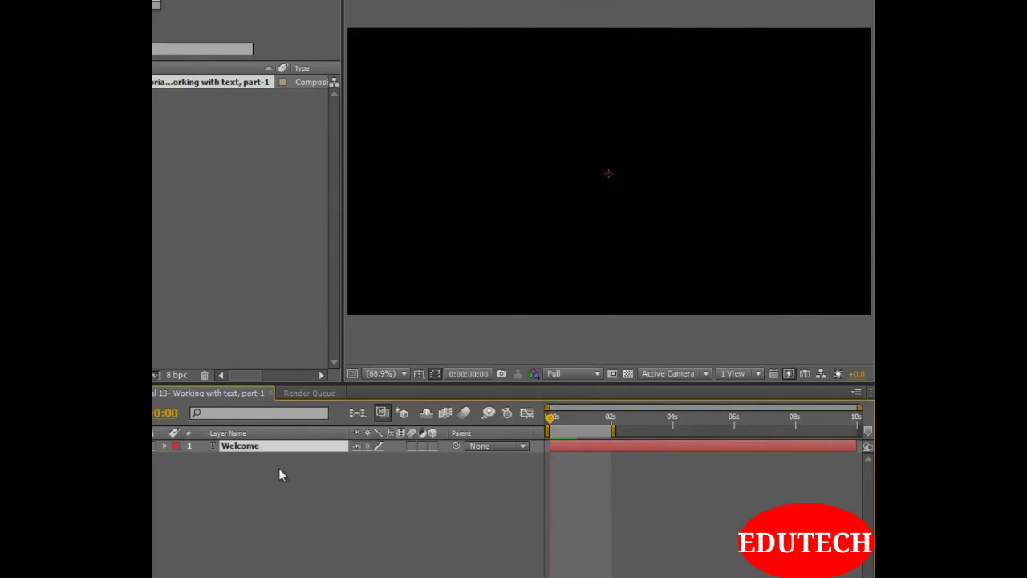
{"action": "key", "text": "r"}
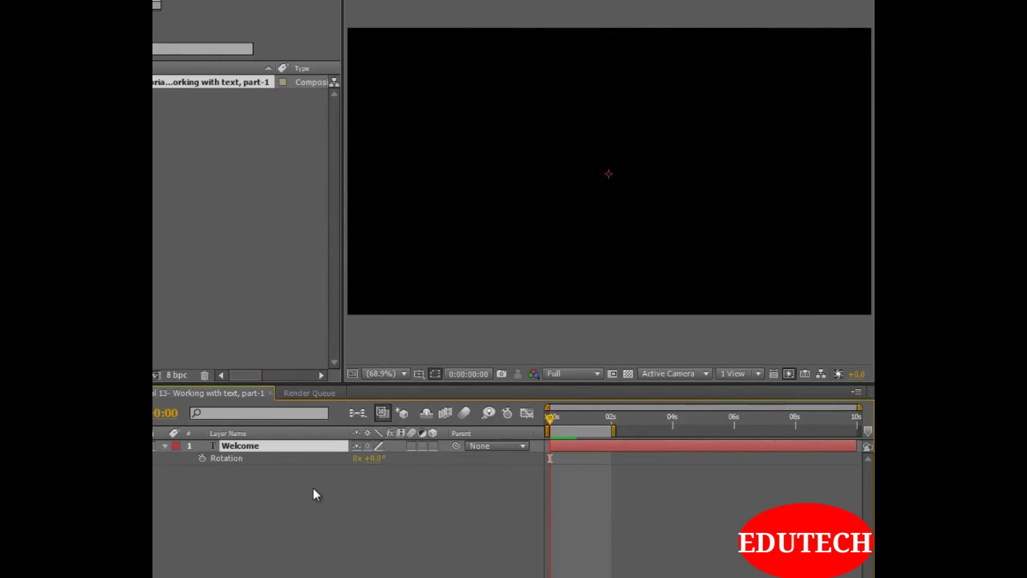
Display Scale and Opacity alongside Rotation for the Welcome layer and set a starting Rotation keyframe at 0 revolutions
{"action": "key", "text": "shift+t"}
{"action": "key", "text": "shift+s"}
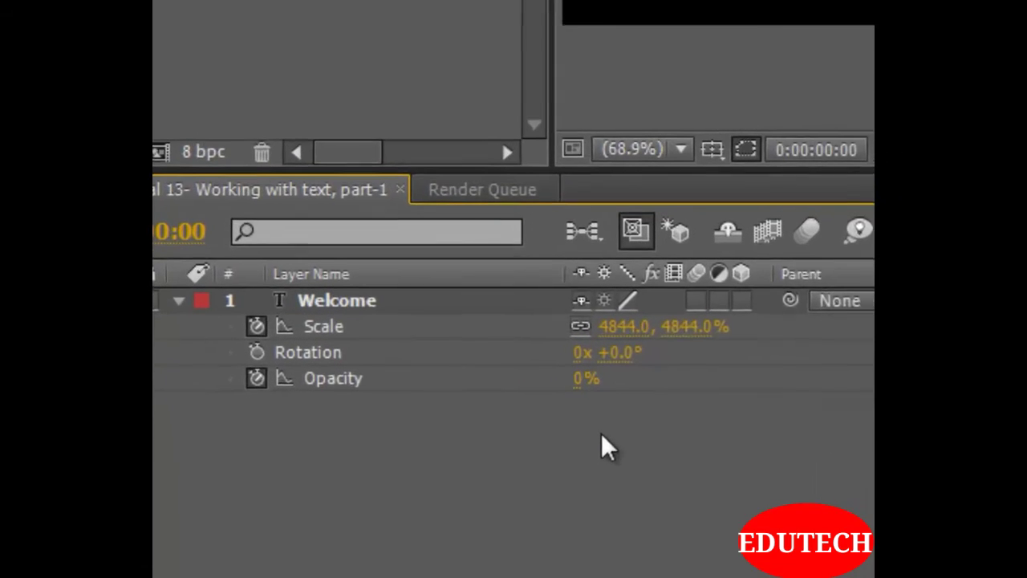
{"action": "left_click", "coordinate": [260, 344]}
{"action": "left_click", "coordinate": [595, 371]}
{"action": "left_click", "coordinate": [591, 348]}
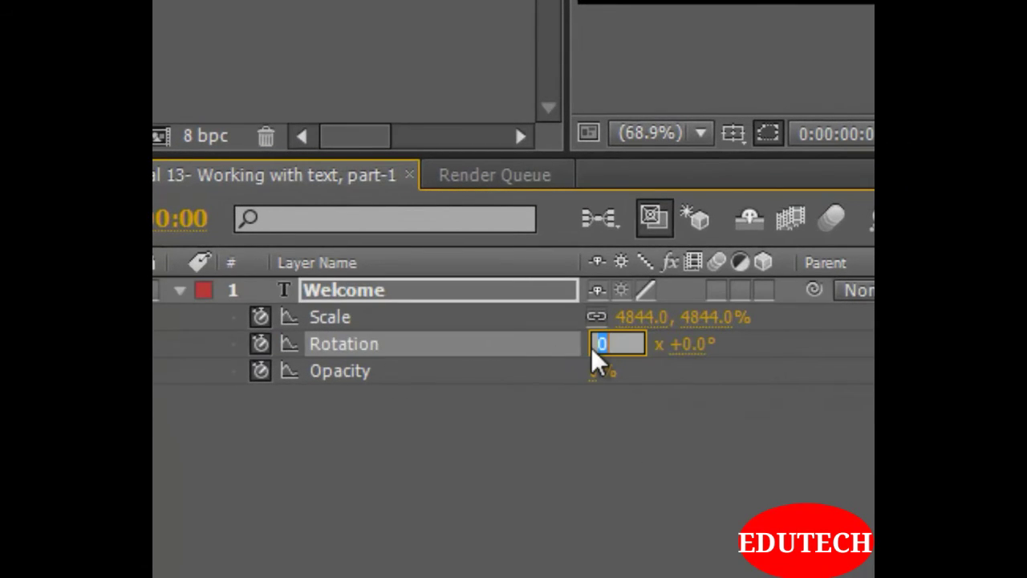
Set the Welcome layer's Rotation to 3 revolutions at frame 17 and preview the animation from the start
{"action": "left_click", "coordinate": [868, 395]}
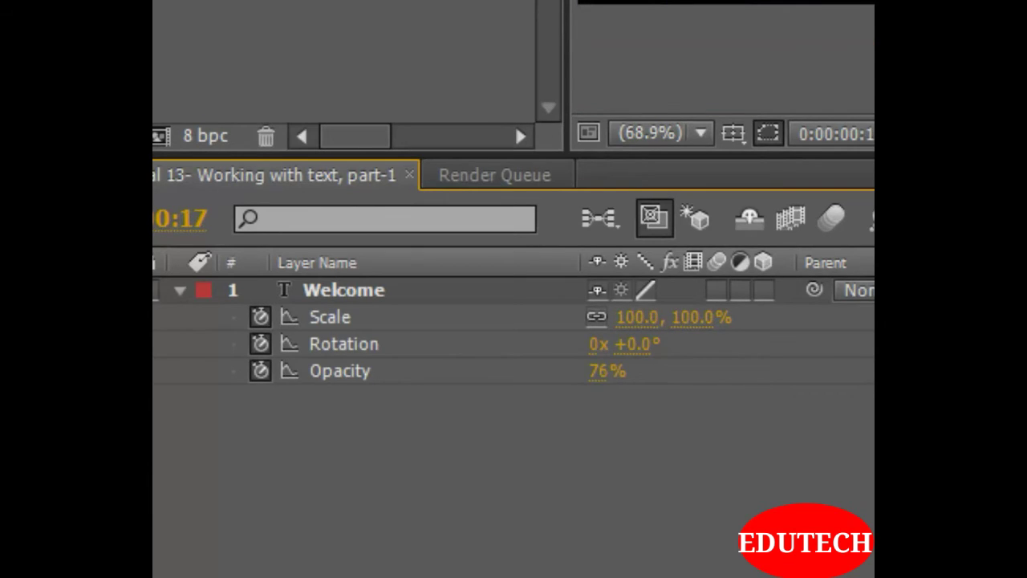
{"action": "left_click", "coordinate": [595, 345]}
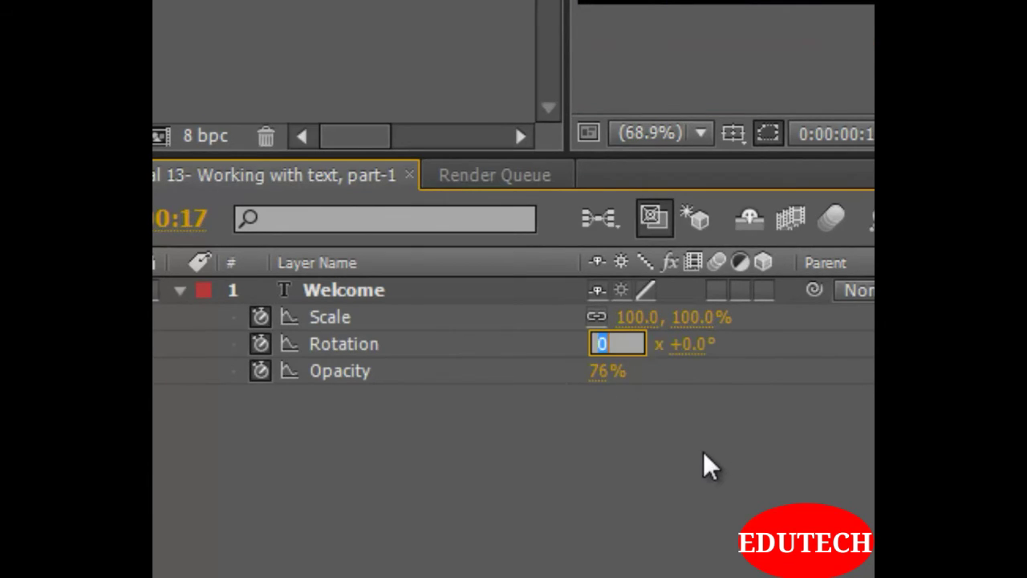
{"action": "type", "text": "3"}
{"action": "key", "text": "Return"}
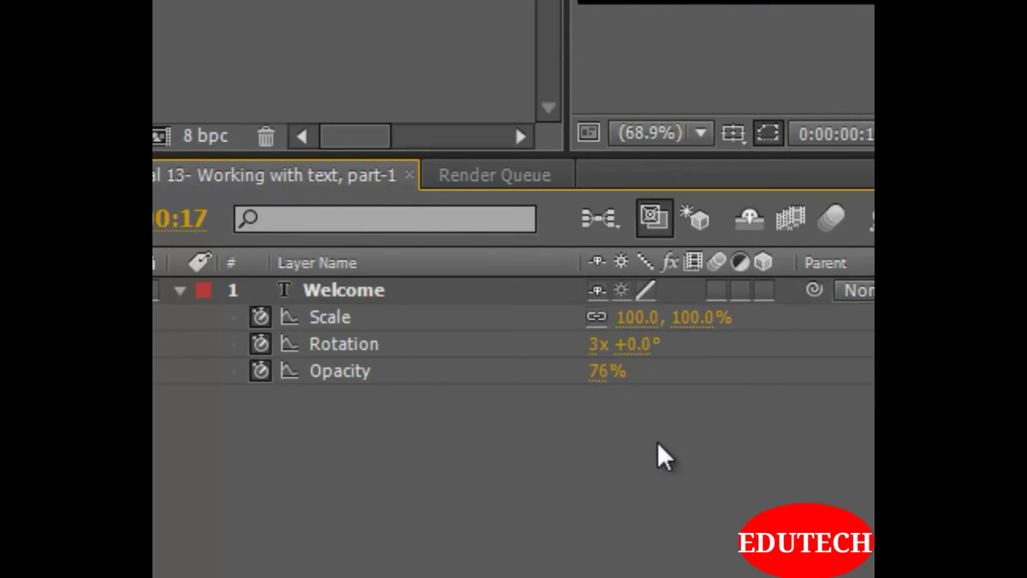
{"action": "left_click_drag", "start_coordinate": [1026, 225], "coordinate": [802, 224]}
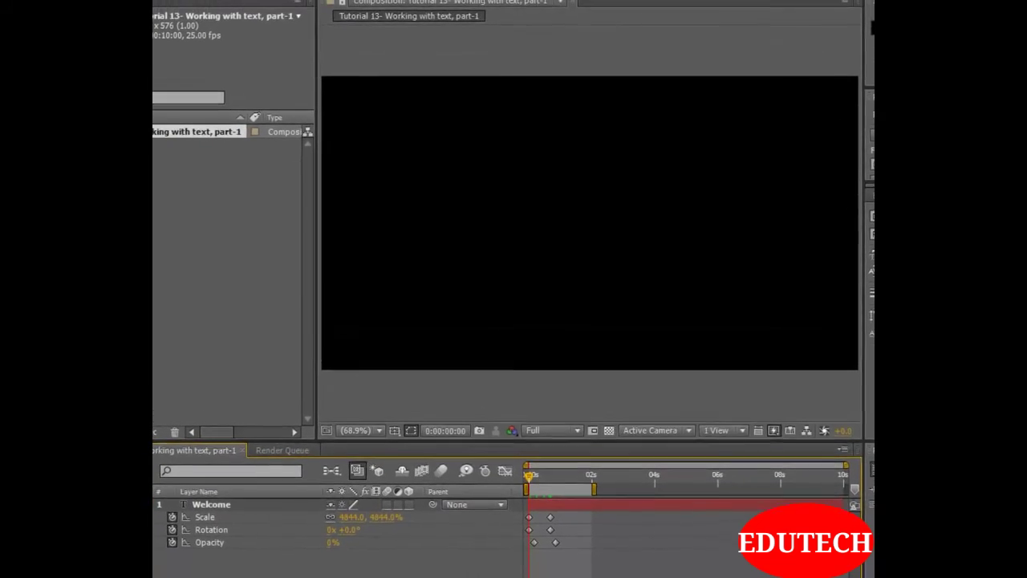
{"action": "key", "text": "space"}
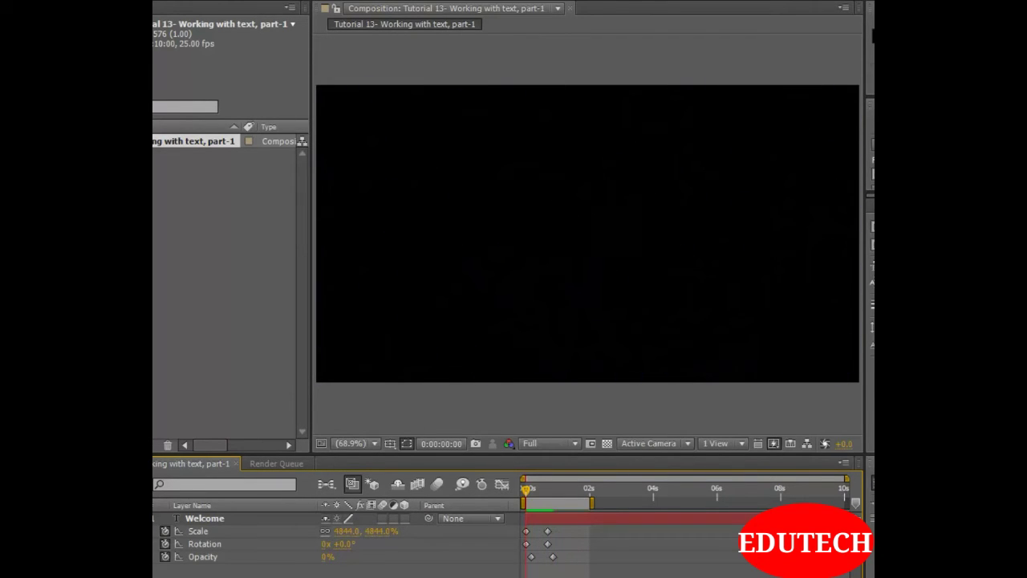
Set the Rotation keyframe at frame 17 to 1 revolution and preview the animation
{"action": "left_click_drag", "start_coordinate": [525, 489], "coordinate": [550, 490]}
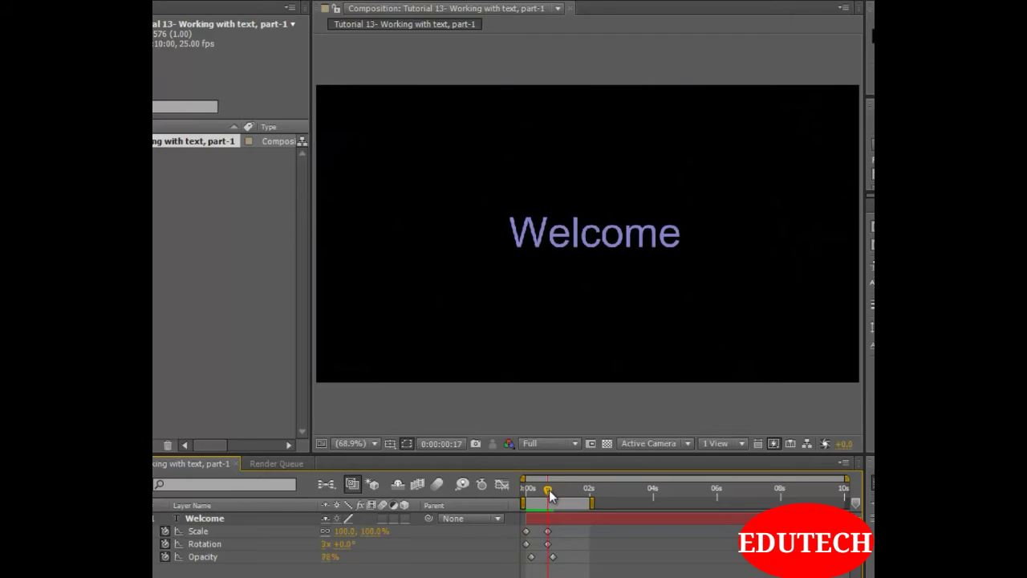
{"action": "left_click", "coordinate": [326, 544]}
{"action": "key", "text": "Return"}
{"action": "key", "text": "KP_0"}
Enable motion blur for the composition and the Welcome layer, and preview the animation from the start
{"action": "left_click", "coordinate": [437, 486]}
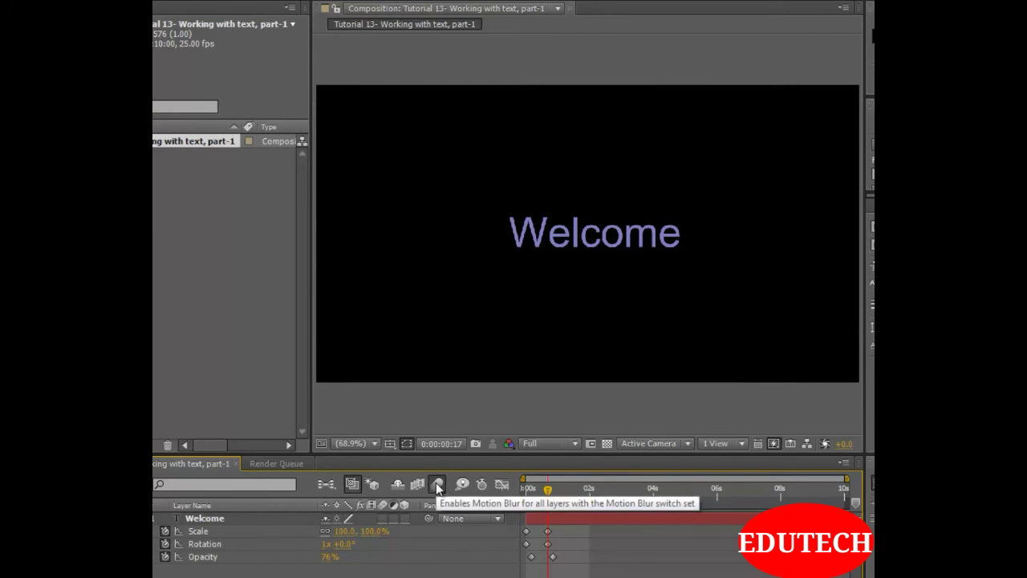
{"action": "left_click", "coordinate": [382, 518]}
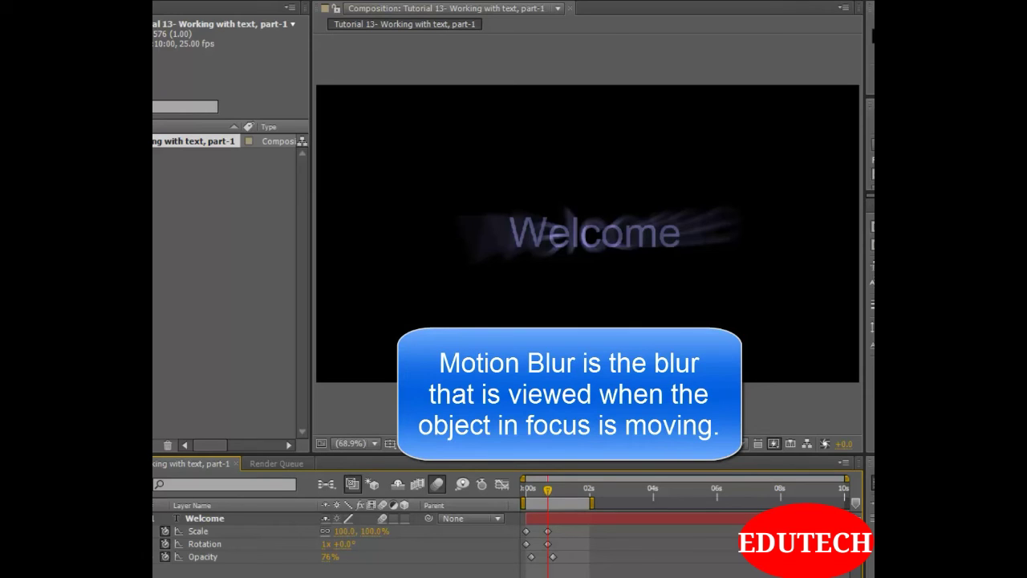
{"action": "left_click", "coordinate": [546, 490]}
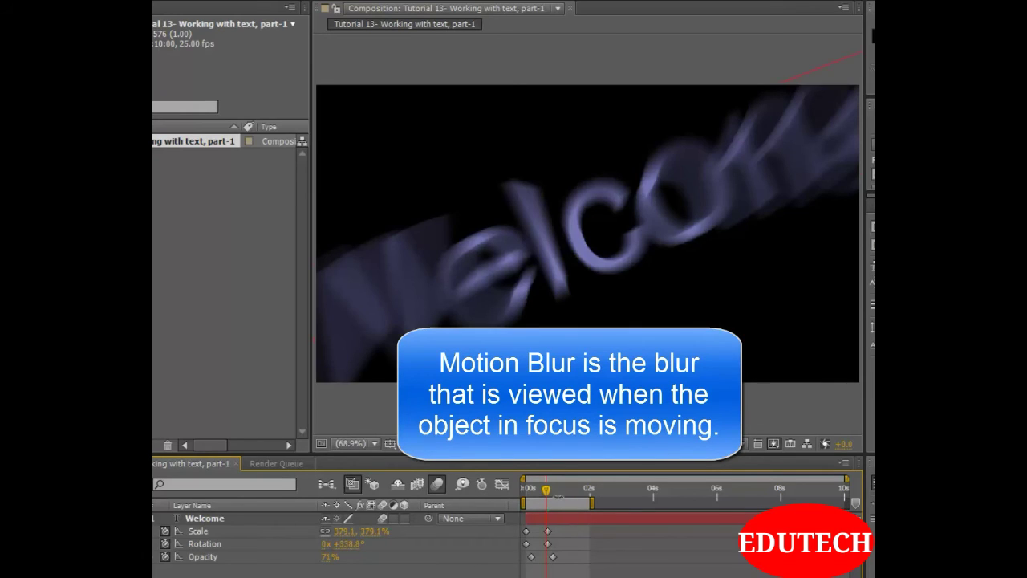
{"action": "left_click_drag", "start_coordinate": [546, 492], "coordinate": [520, 496]}
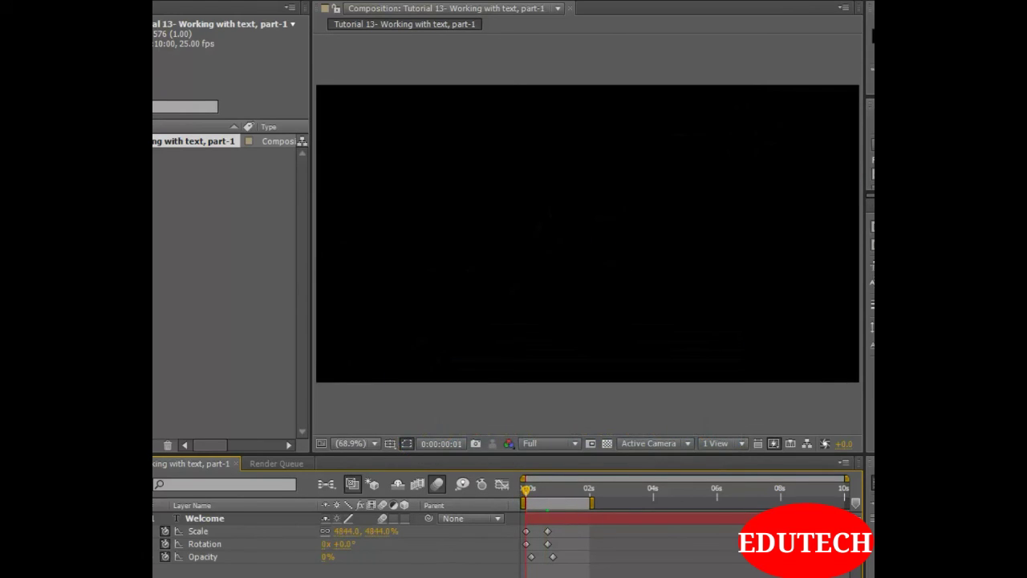
{"action": "key", "text": "space"}
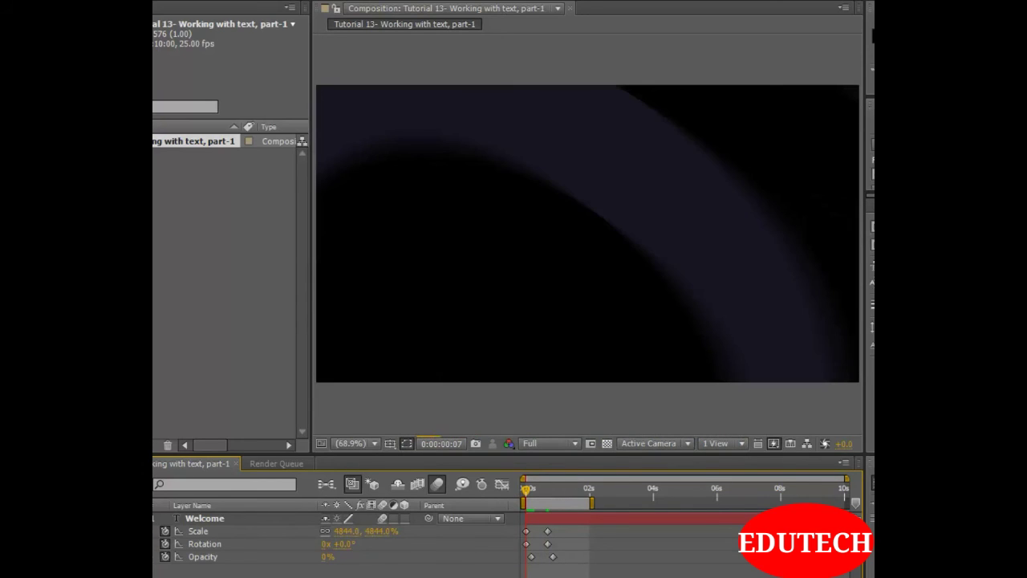